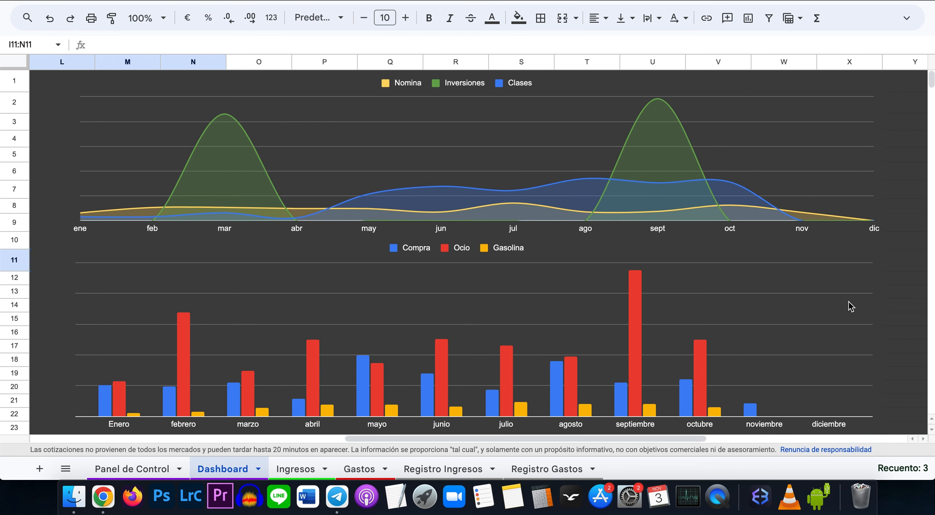
- Examine the income, expense category and income-versus-expense charts on the Dashboard sheet
scroll(892, 272, "down", 7)
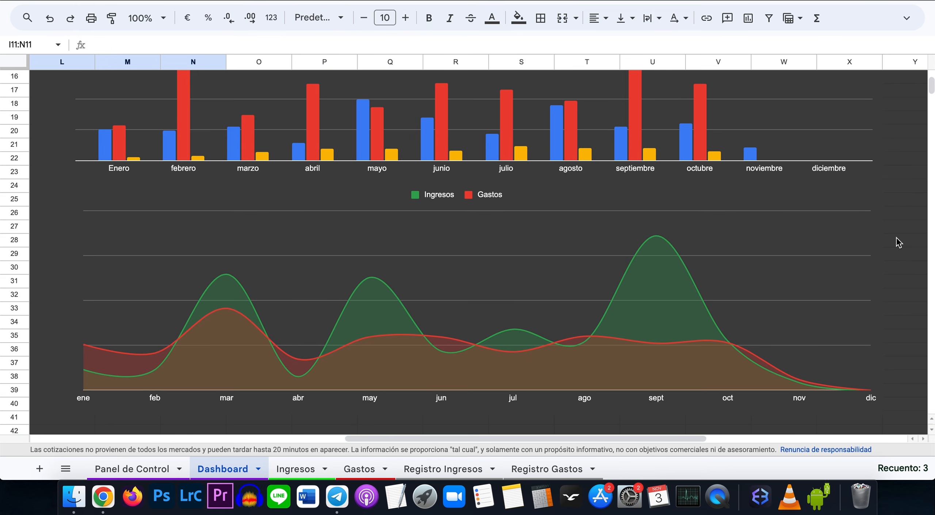
scroll(899, 242, "up", 5)
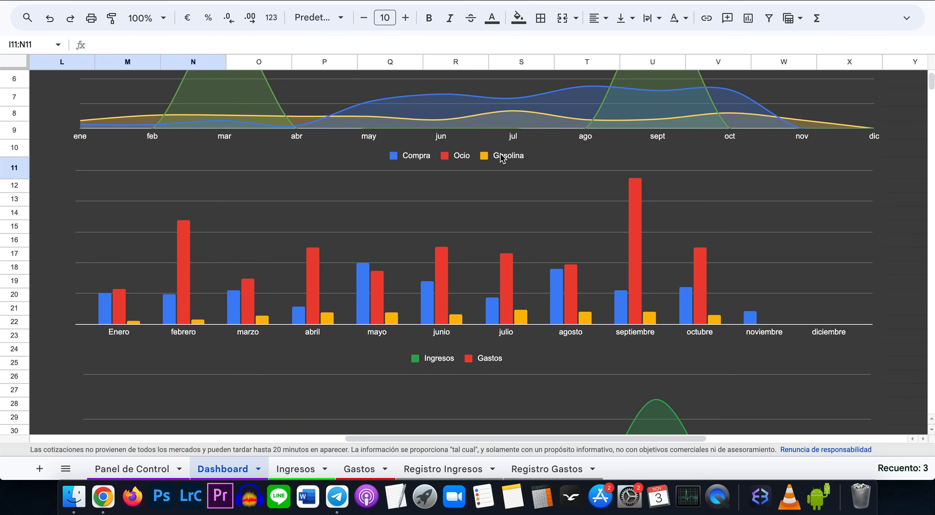
scroll(468, 177, "up", 1)
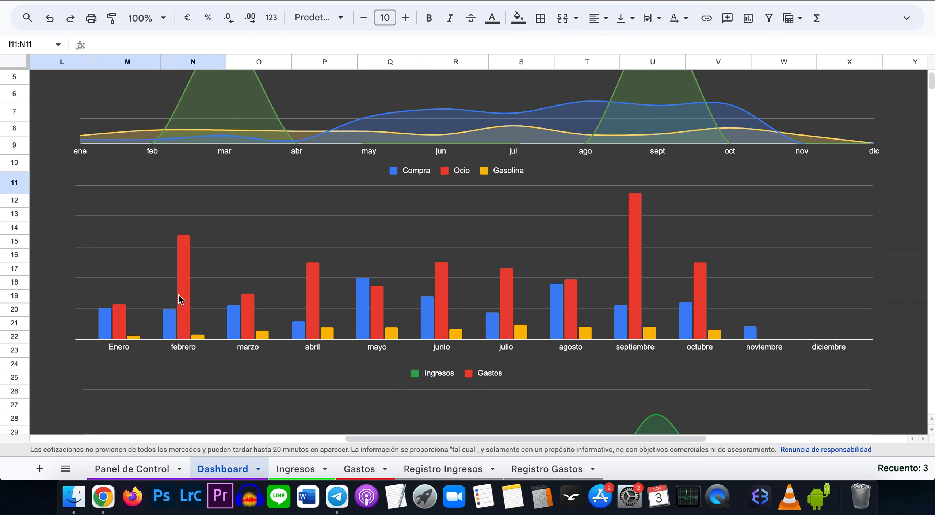
scroll(179, 300, "up", 3)
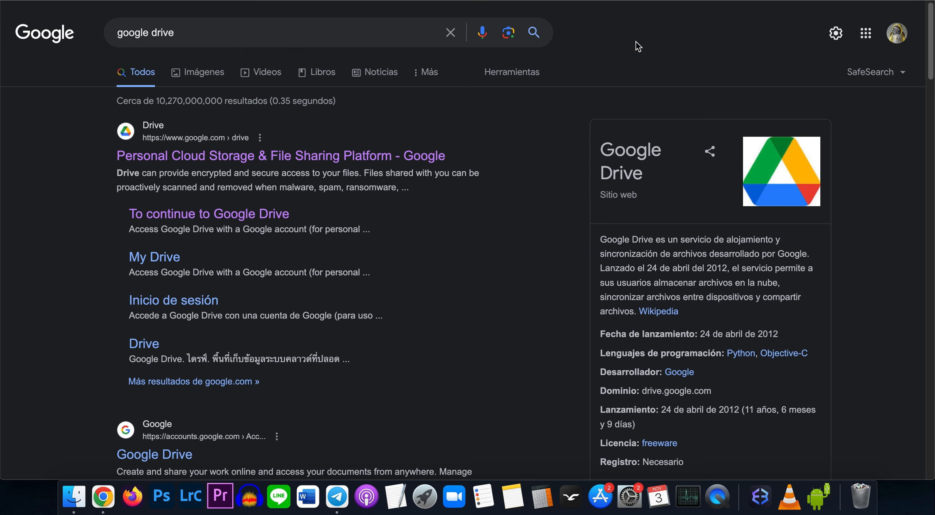
- Open Google Drive from the "google drive" search results and go to the stored files
left_click(189, 30)
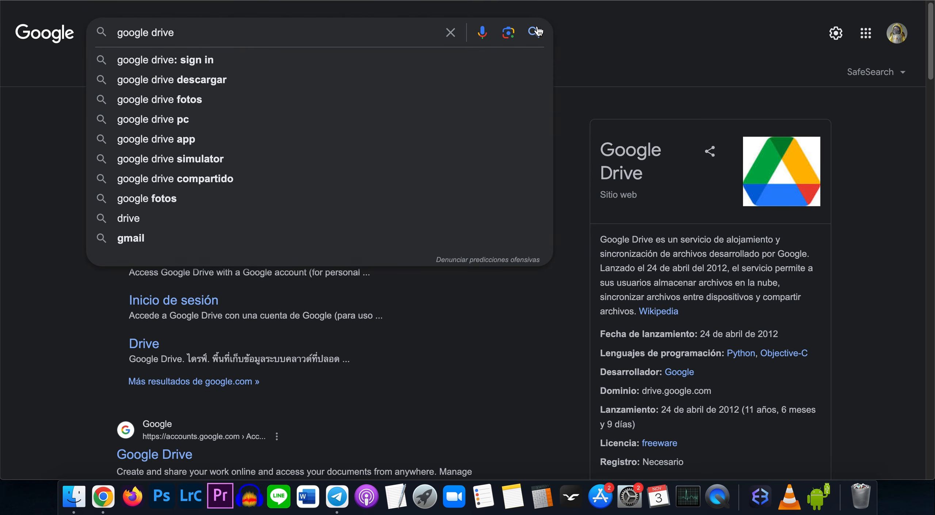
left_click(685, 30)
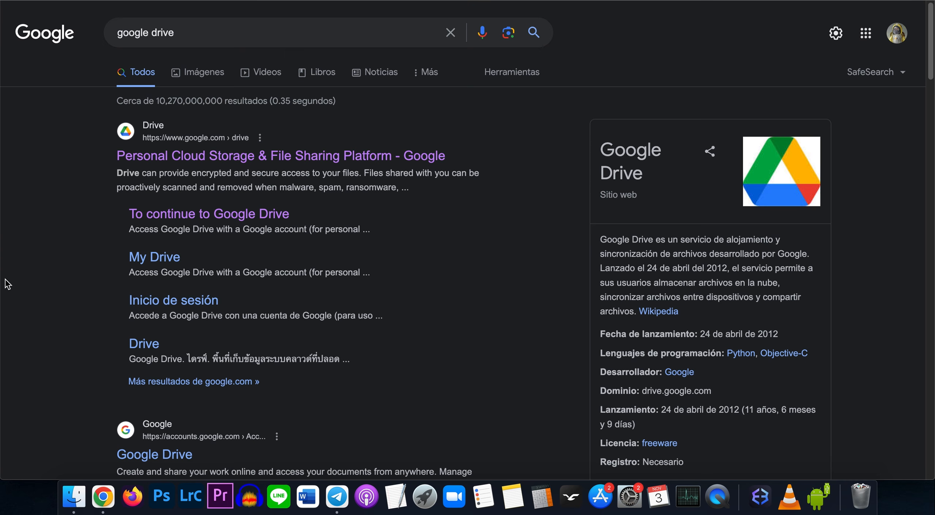
left_click(168, 158)
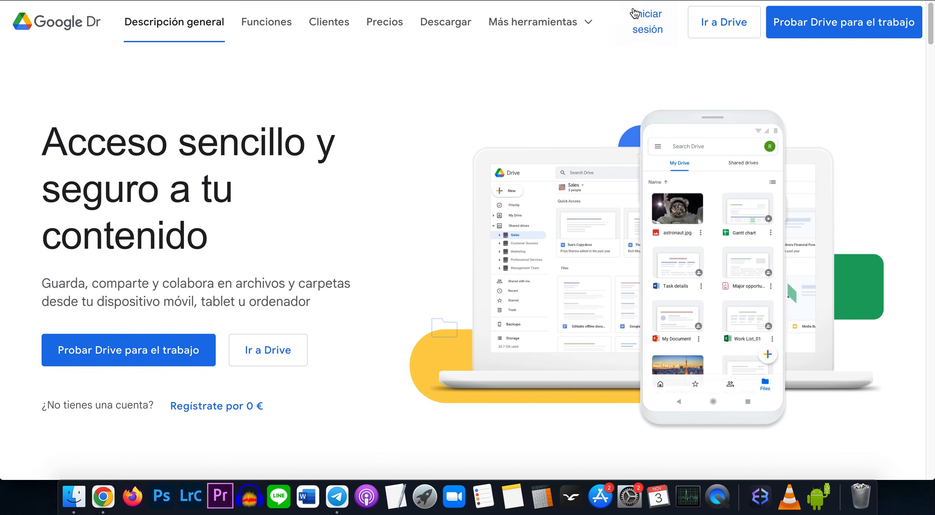
left_click(742, 35)
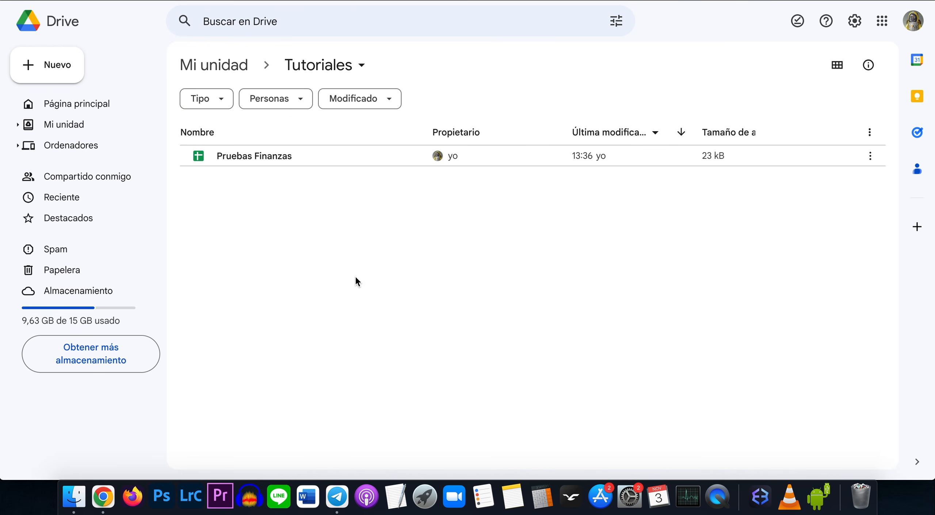
- Create a blank Google Sheets spreadsheet in the Tutoriales folder and show its hidden menus
left_click(56, 69)
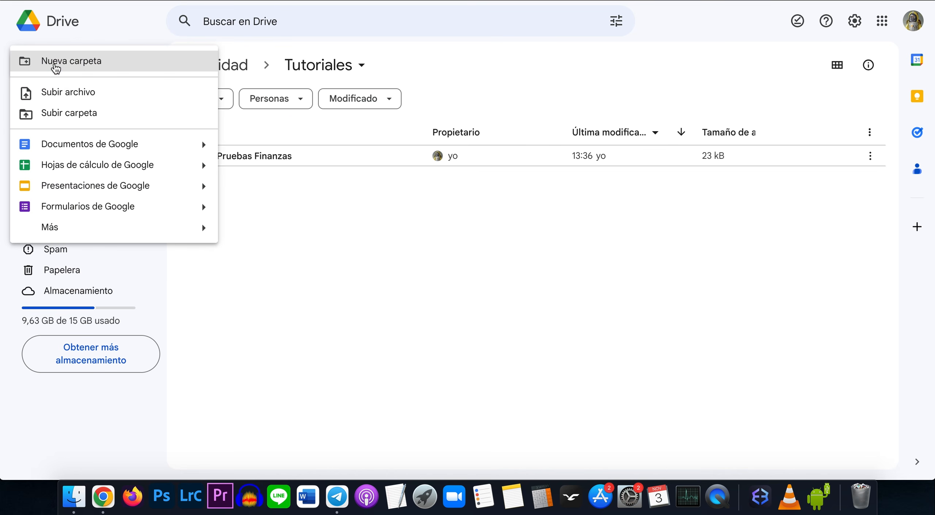
left_click(84, 173)
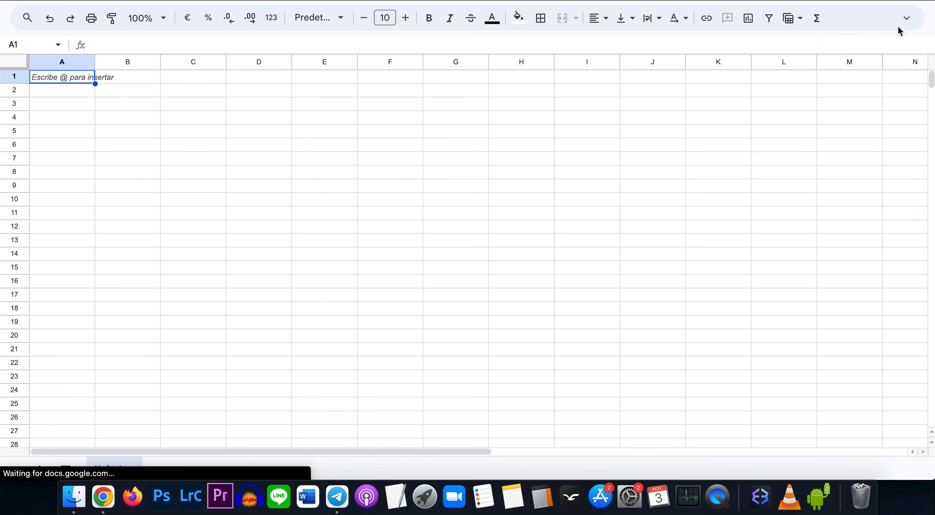
left_click(907, 18)
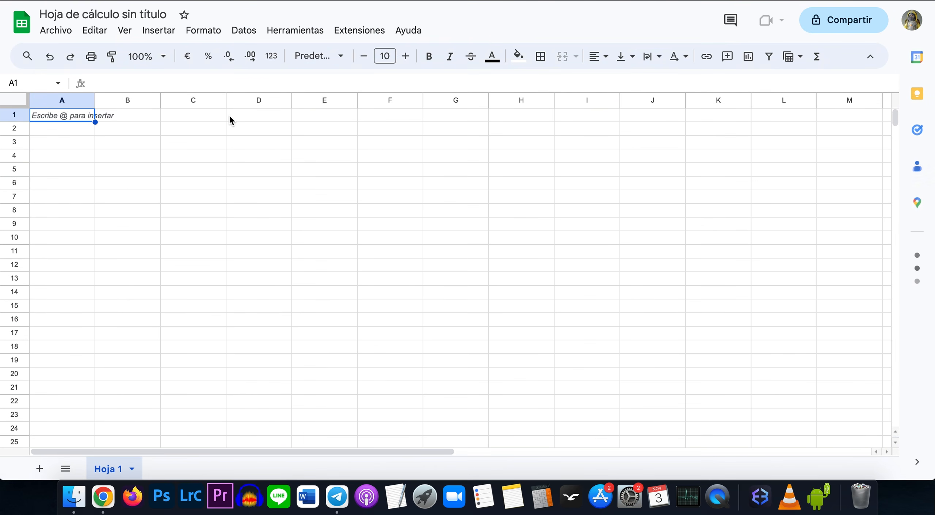
- Rename the untitled spreadsheet as "Gráficas comparativas"
left_click(142, 14)
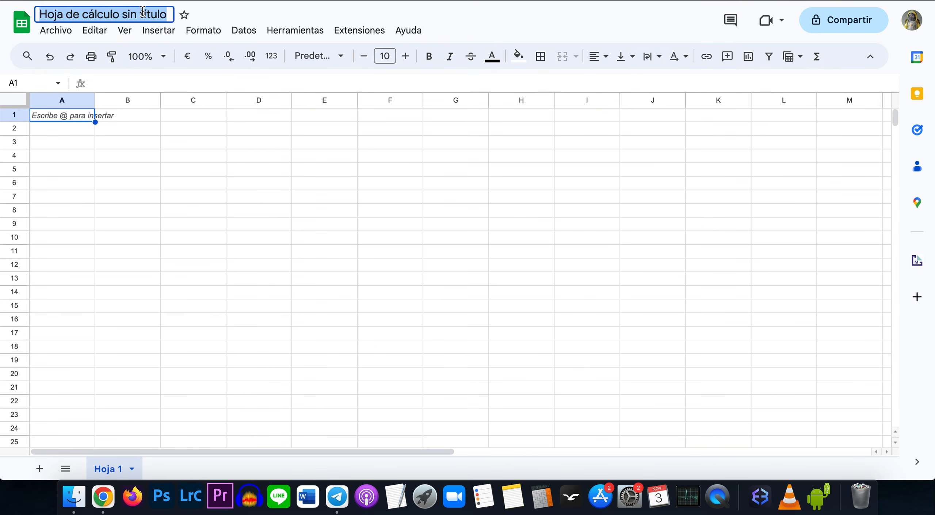
type("Gráfic")
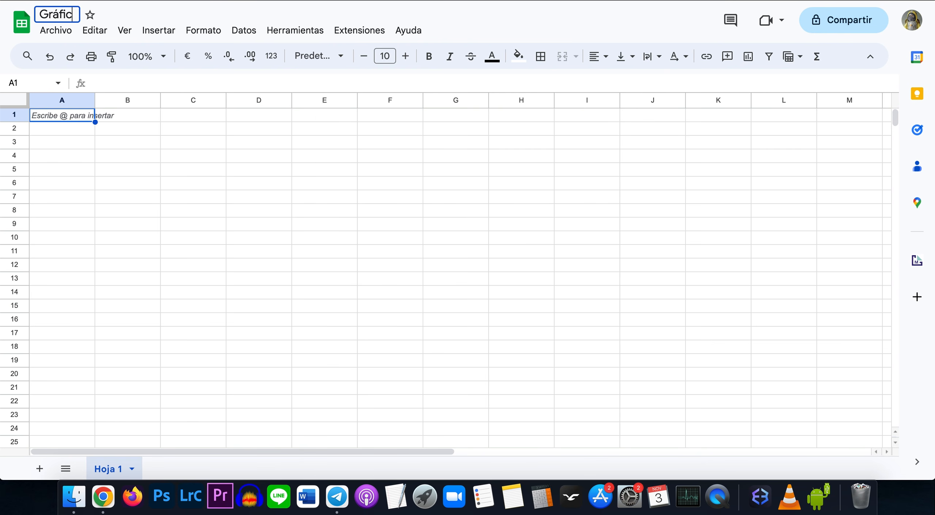
type("as comparativas")
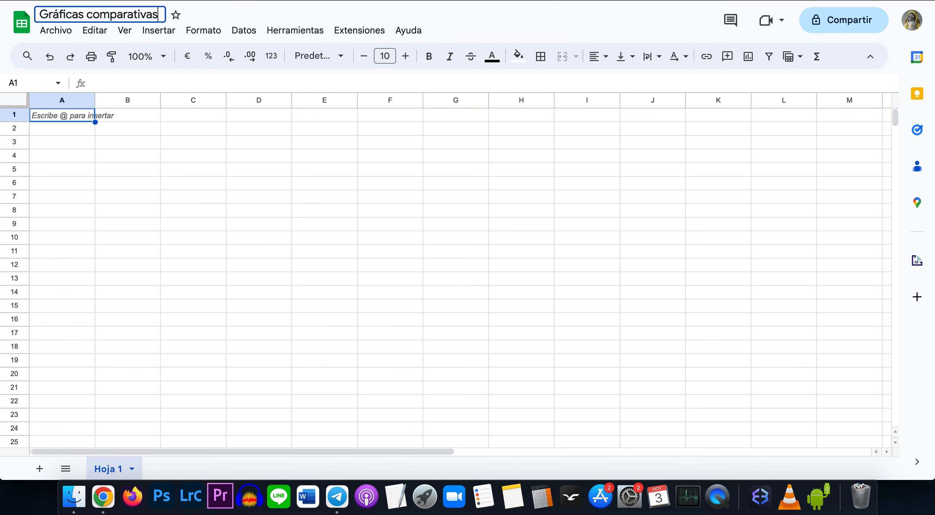
- Enter "Enero" in B2 and autofill the month names down to B17
left_click(127, 129)
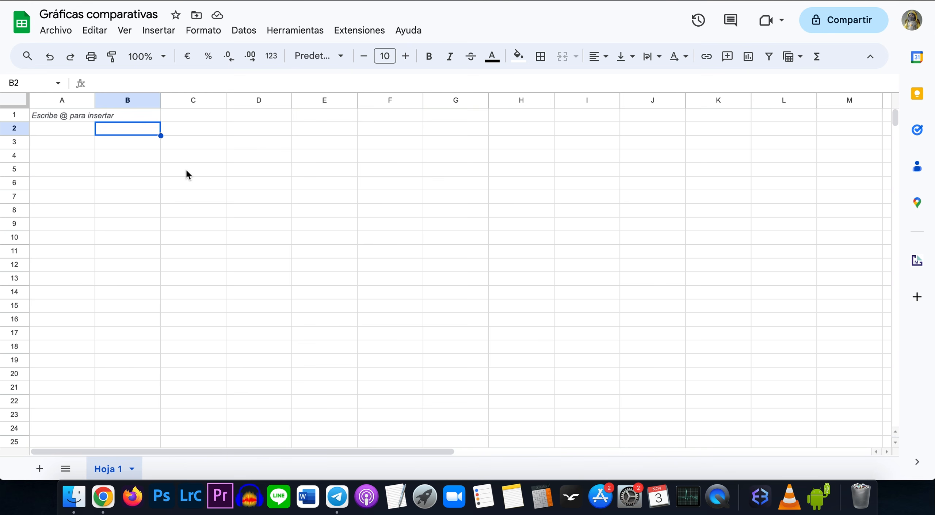
type("Enero")
key("Return")
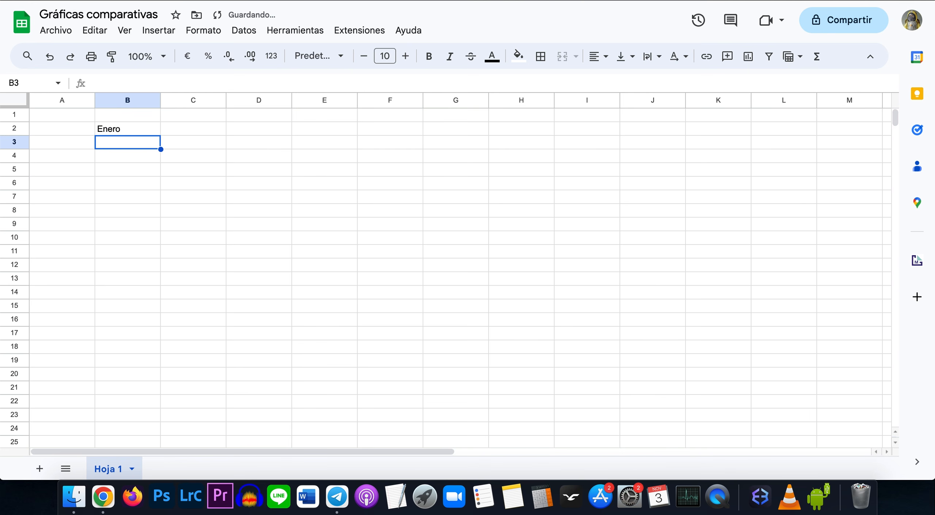
left_click(129, 127)
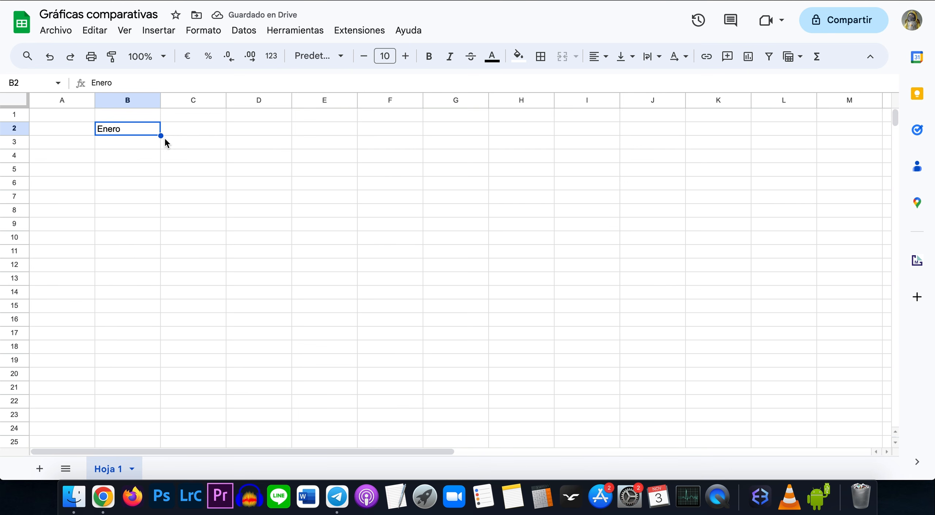
left_click_drag(160, 135, 153, 333)
left_click(197, 278)
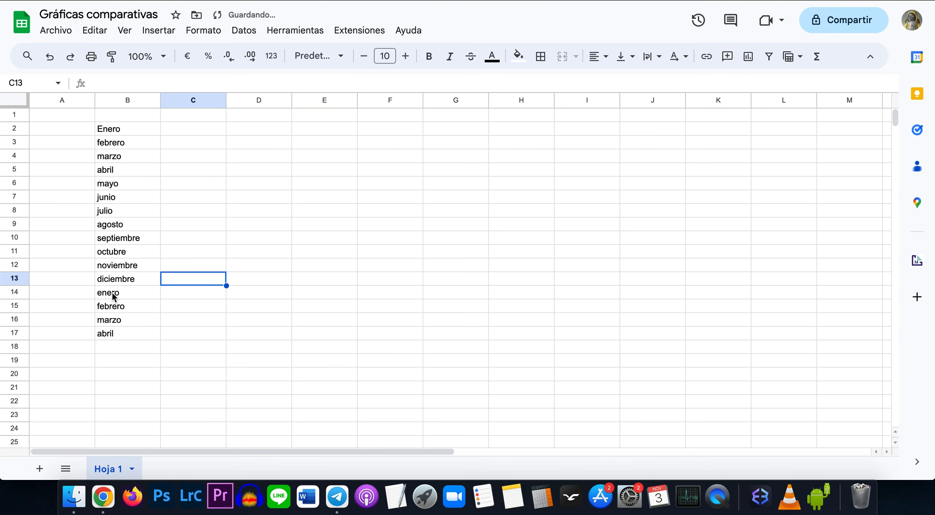
- Delete the repeated months below diciembre, from B14 to B17
left_click_drag(112, 293, 119, 348)
key("Delete")
left_click(231, 294)
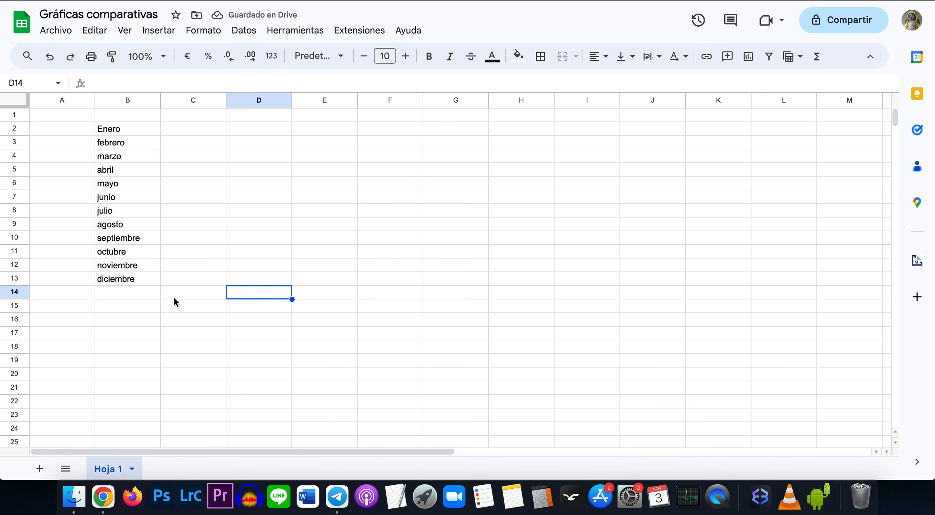
- Enter the column headers "Ingresos" in C1 and "Gastos" in D1
left_click(196, 115)
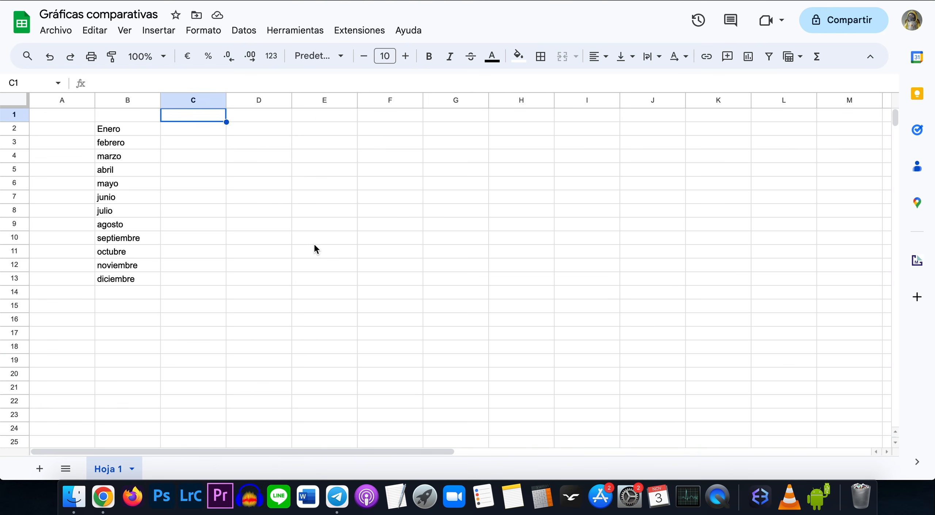
type("Ingresos")
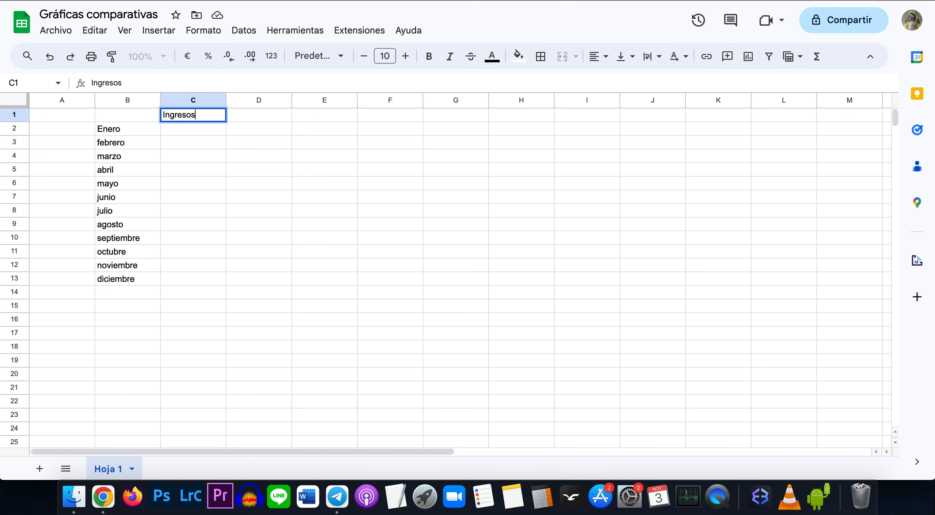
key("Tab")
type("Gastos")
key("Down")
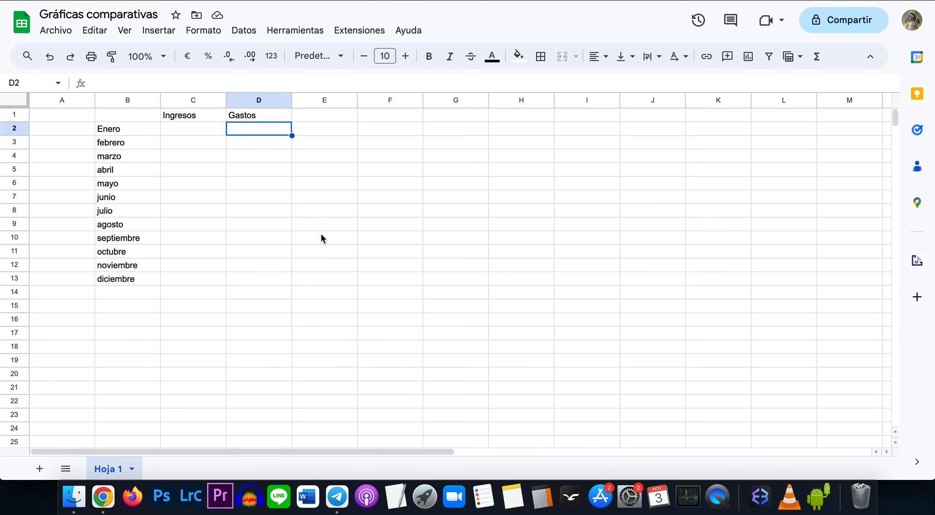
- Enter =RANDBETWEEN(0;1000) in C2 and accept the suggested autofill for the remaining months down to C13
left_click(196, 135)
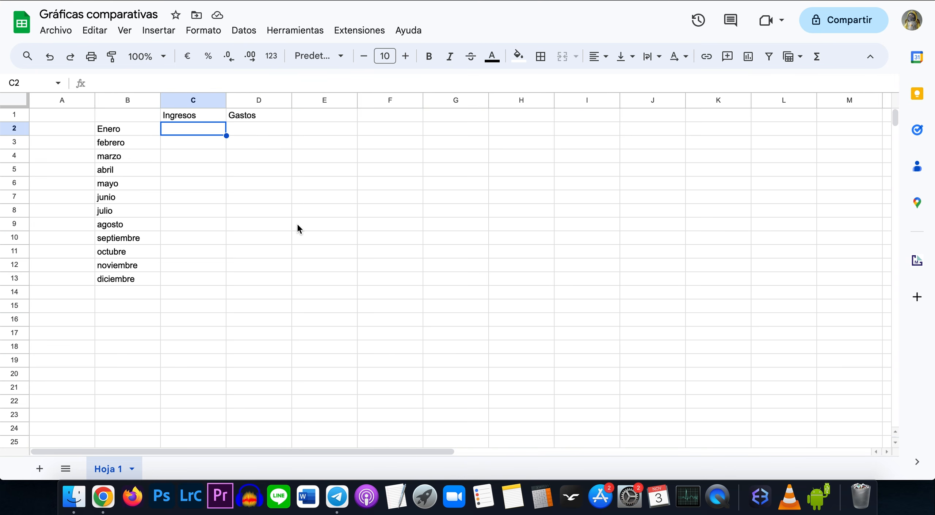
type("=RANDBETWEEN(0")
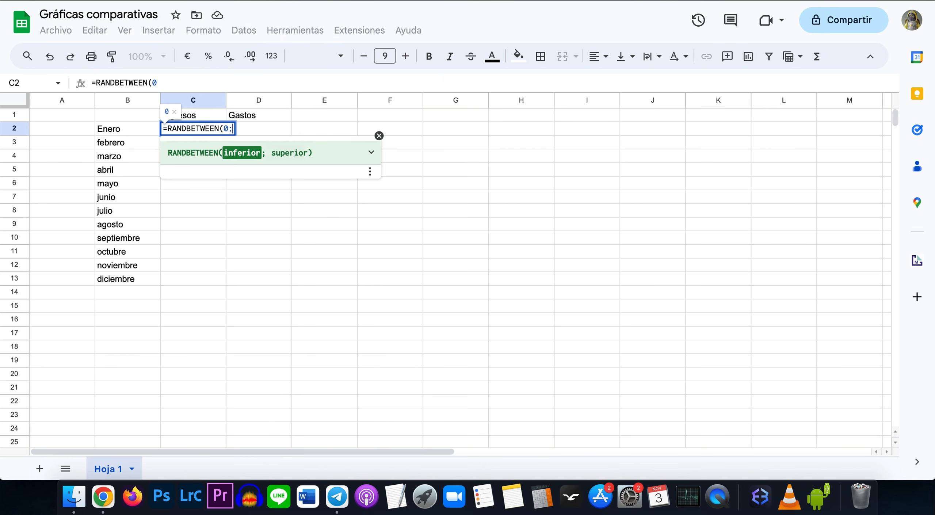
type(";1000")
key("Return")
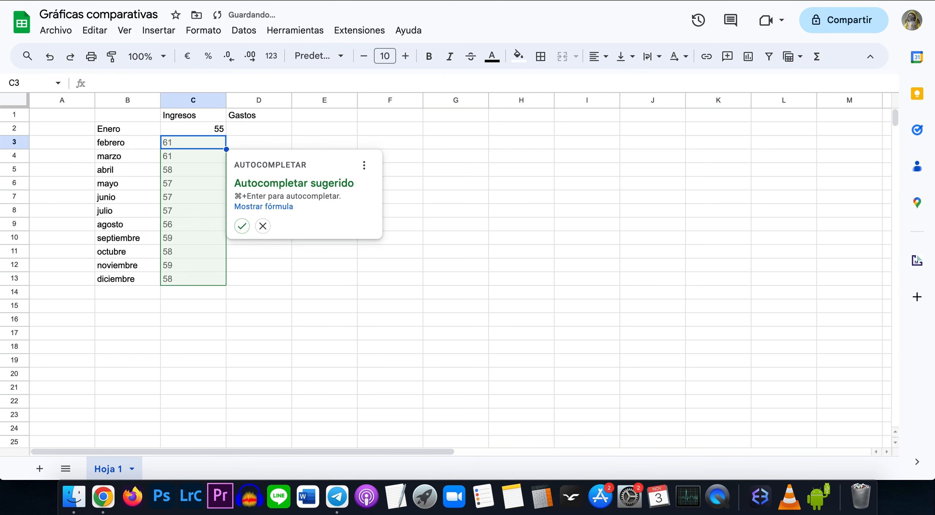
left_click(241, 224)
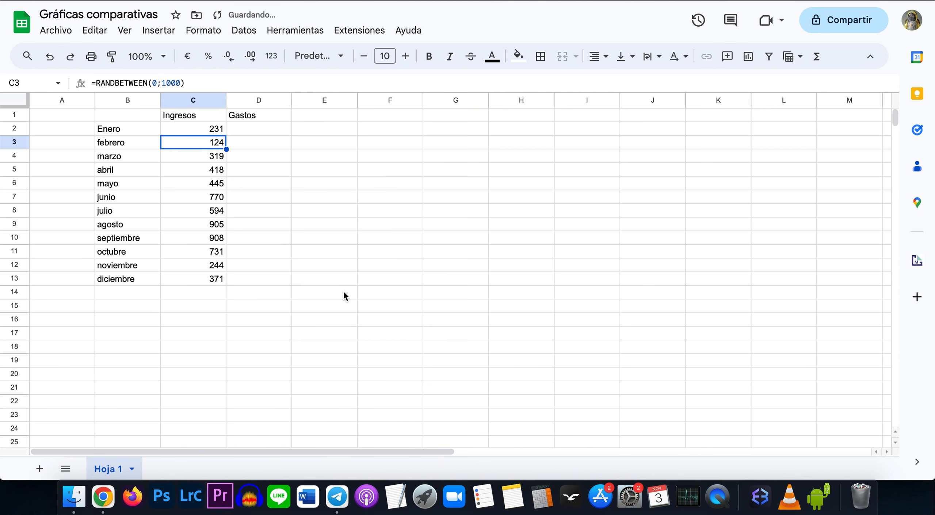
- Center the contents of the Ingresos and Gastos columns, C and D, horizontally
left_click_drag(192, 98, 248, 98)
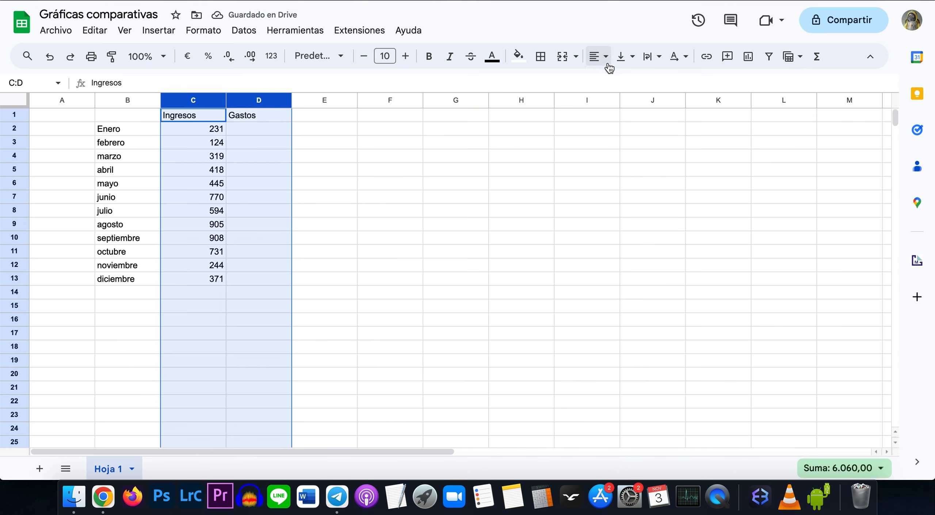
left_click(599, 56)
left_click(618, 80)
left_click(369, 209)
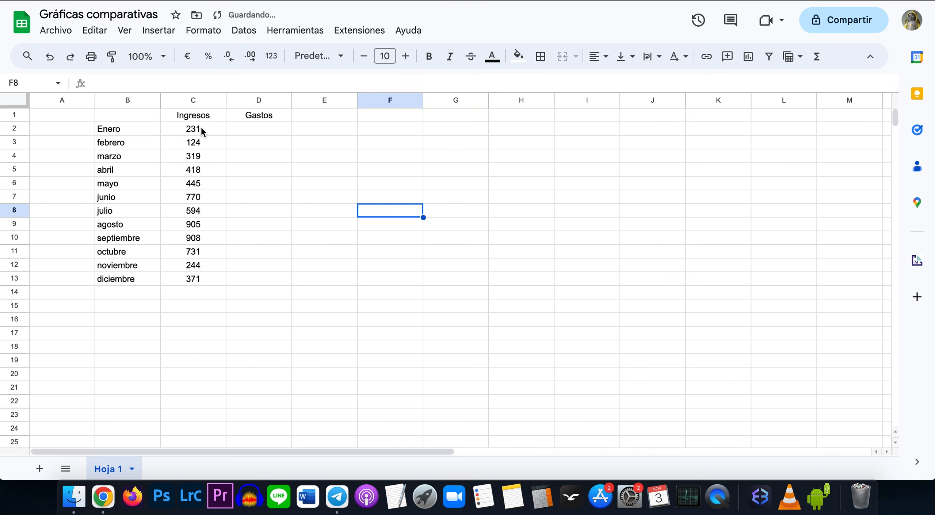
- Fill the Gastos cells D2:D13 with random values for every month, as in the Ingresos column
left_click_drag(202, 130, 283, 288)
left_click(369, 254)
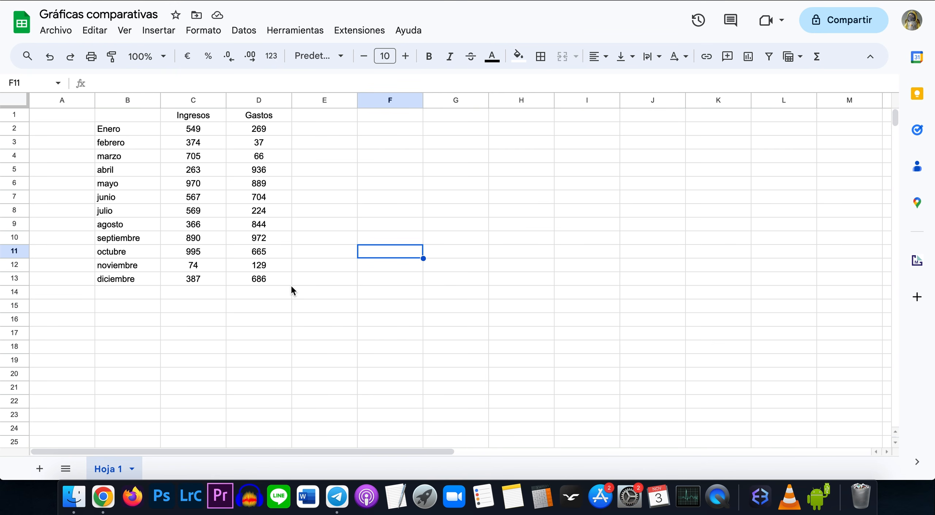
left_click(148, 117)
left_click_drag(220, 211, 267, 282)
left_click(365, 265)
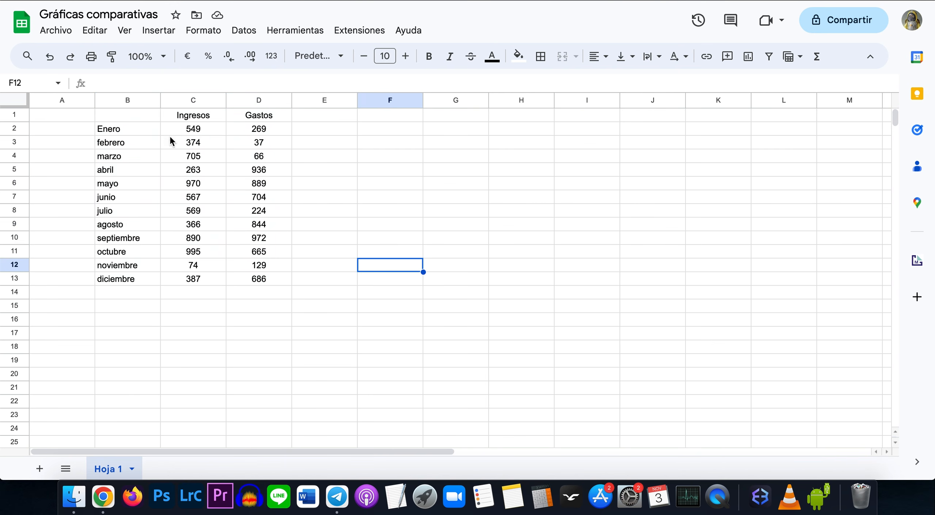
- Insert a chart from the data range B1:D13 and place it beside the table, starting at column E
left_click_drag(137, 113, 267, 289)
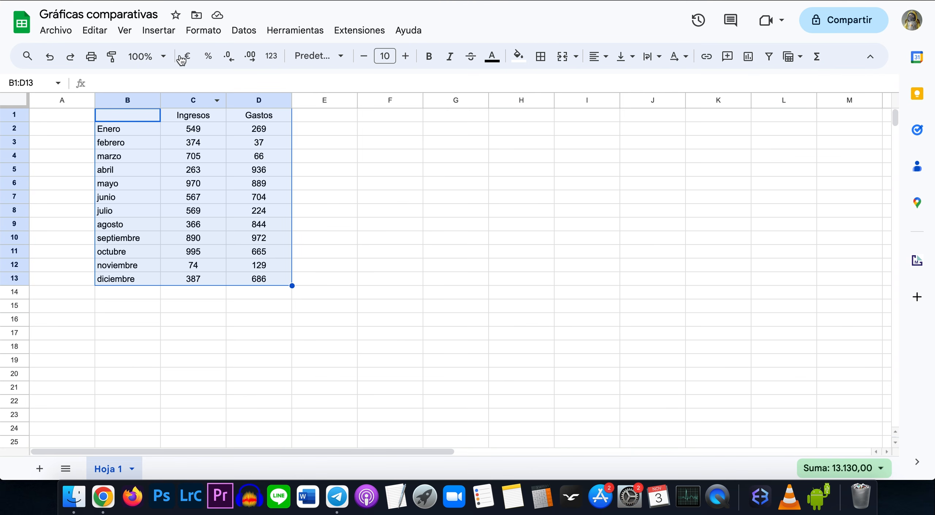
left_click(160, 34)
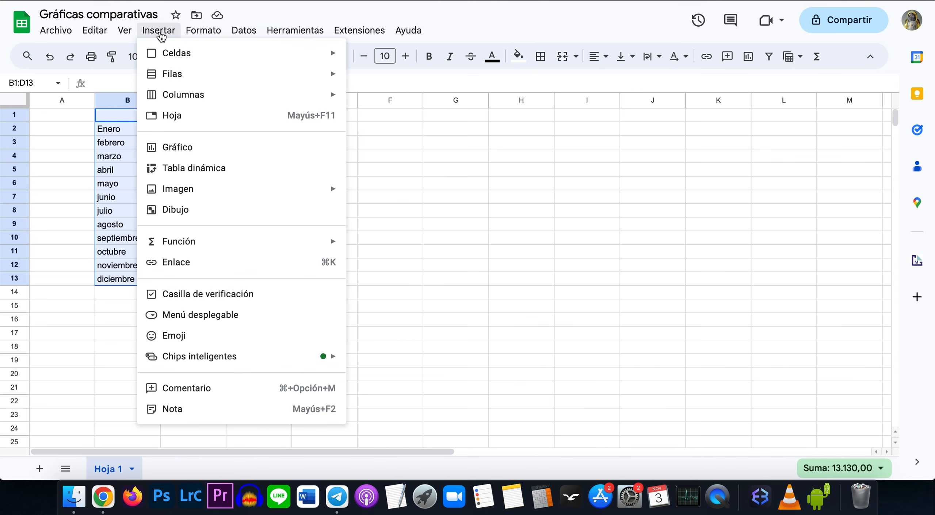
left_click(189, 150)
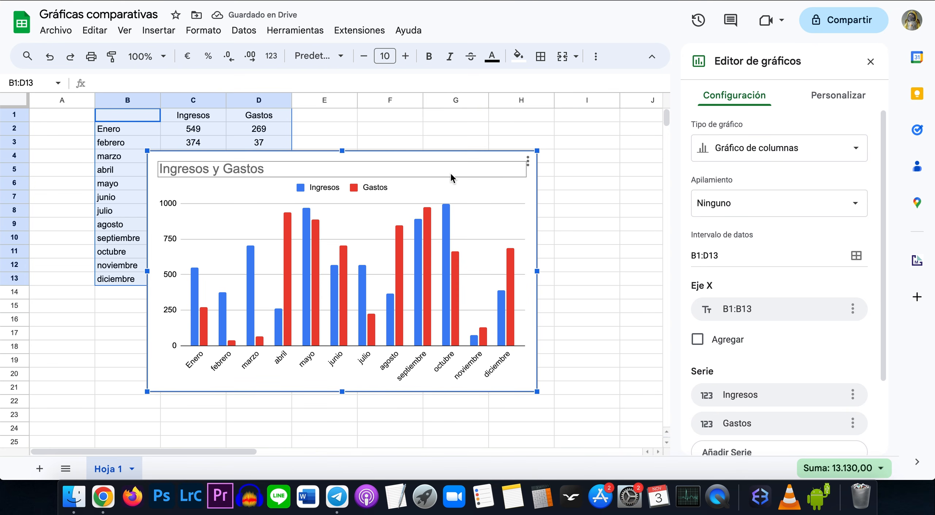
left_click_drag(434, 161, 544, 121)
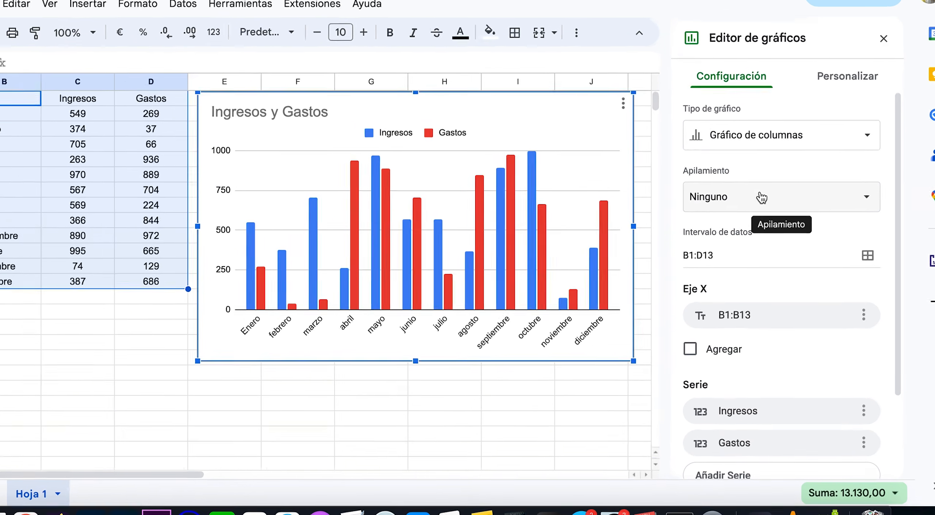
- Try the Estándar stacking on the column chart and set the stacking back to Ninguno
left_click(762, 202)
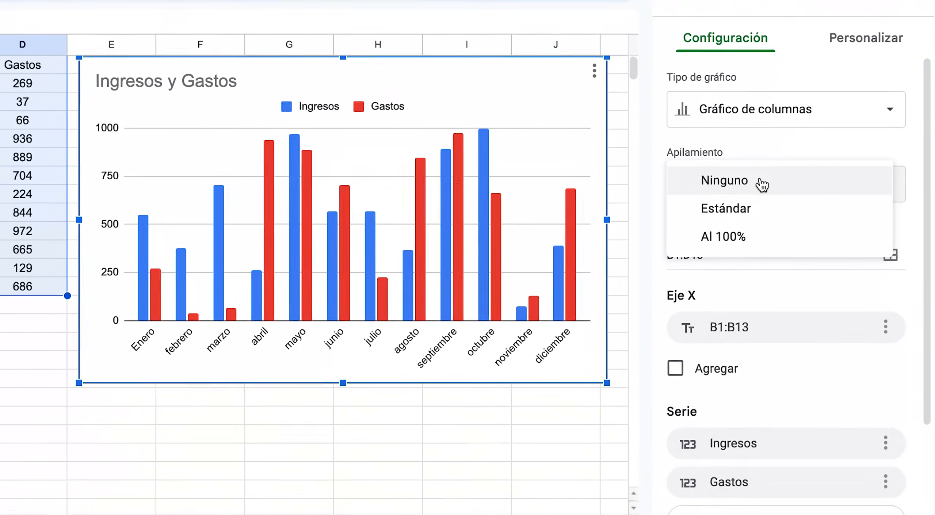
left_click(730, 212)
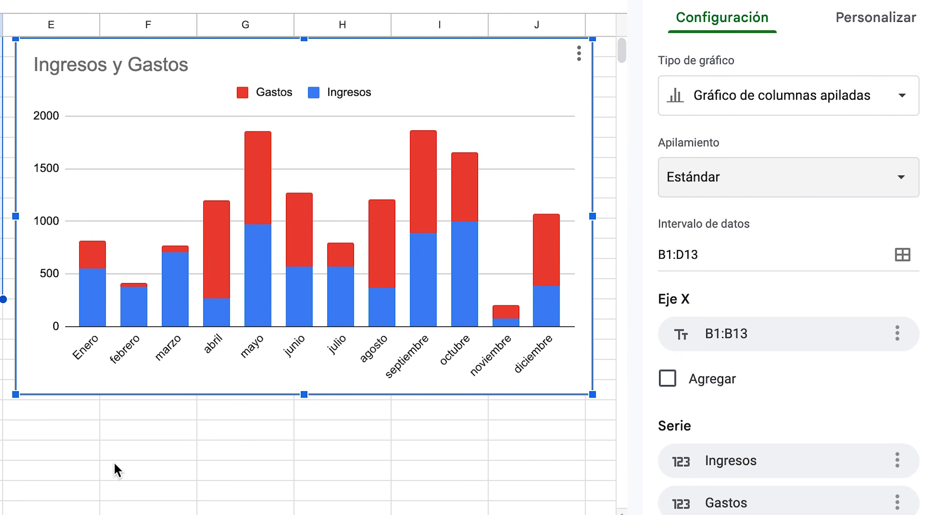
left_click(690, 172)
left_click(759, 141)
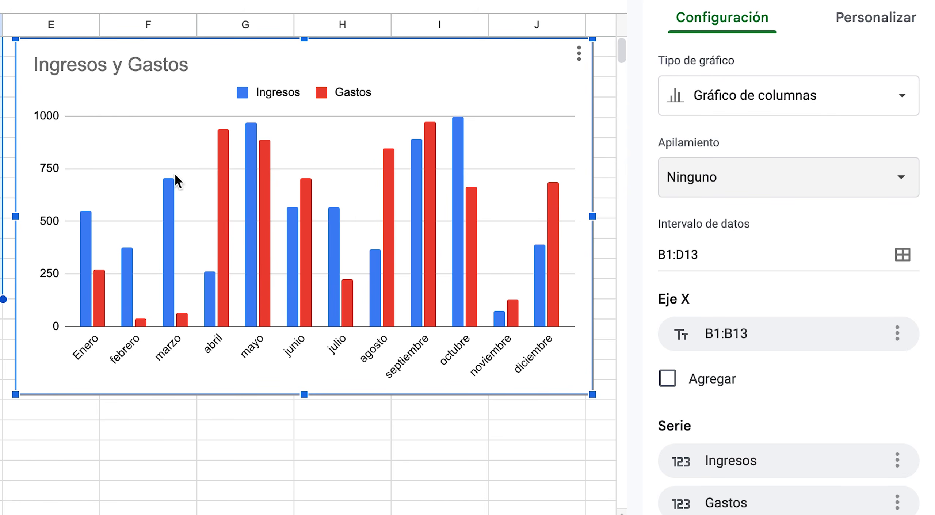
- Switch the column chart's stacking to Estándar and on to Al 100%
left_click(711, 178)
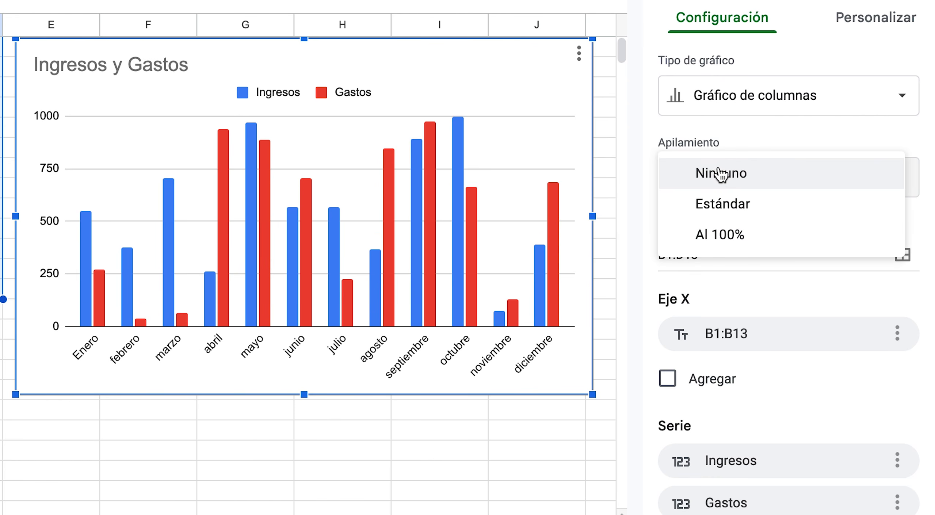
left_click(730, 209)
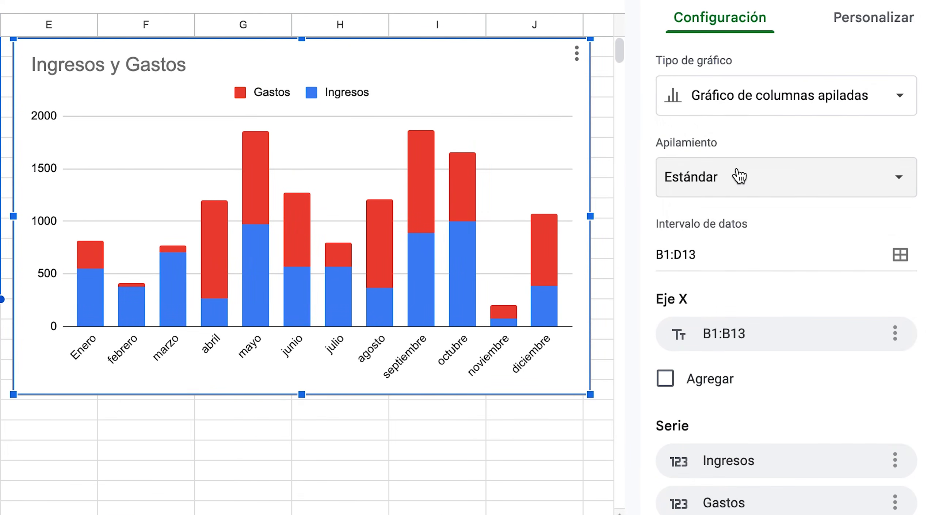
left_click(738, 176)
left_click(722, 207)
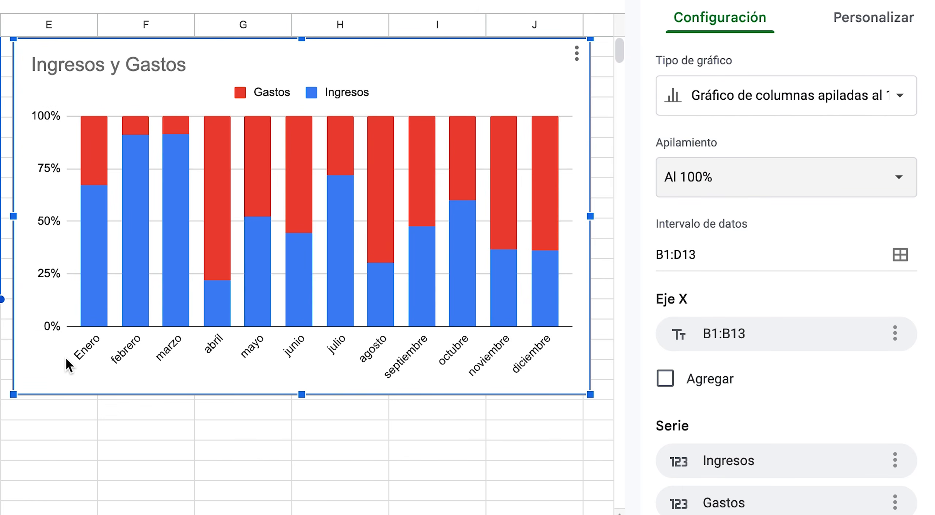
- Examine the chart's setup options and the formatting options for the Ingresos series, the horizontal axis and the vertical axis
left_click(97, 215)
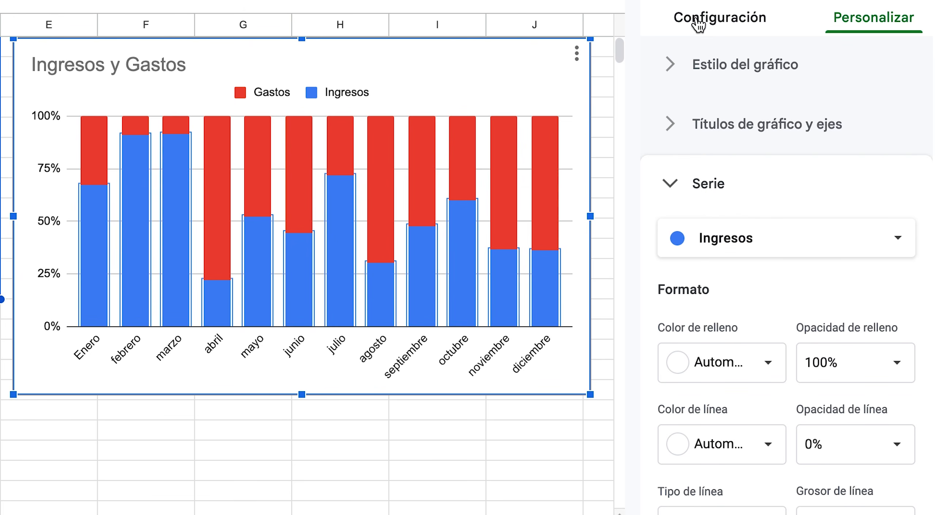
left_click(698, 22)
scroll(825, 300, "down", 3)
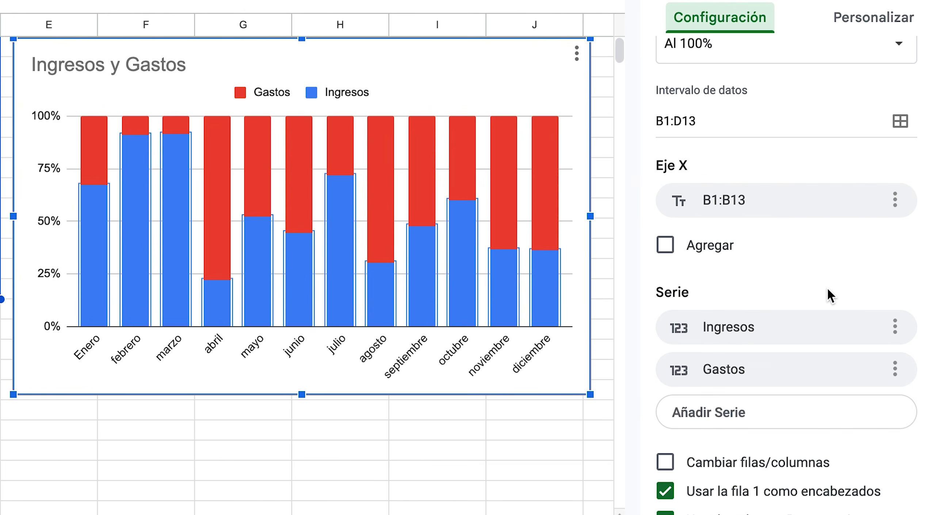
left_click(364, 352)
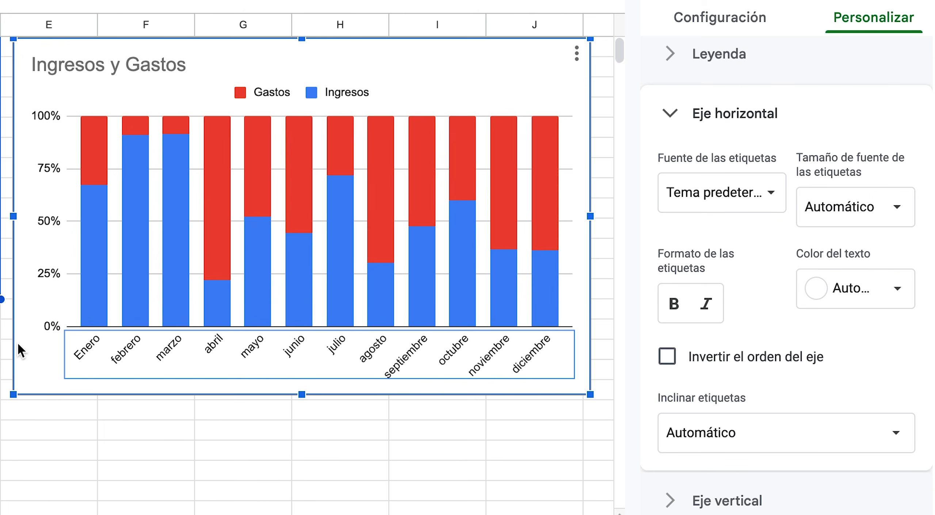
left_click(100, 230)
left_click(45, 114)
- Replace the chart title text with "Titulo"
left_click(126, 62)
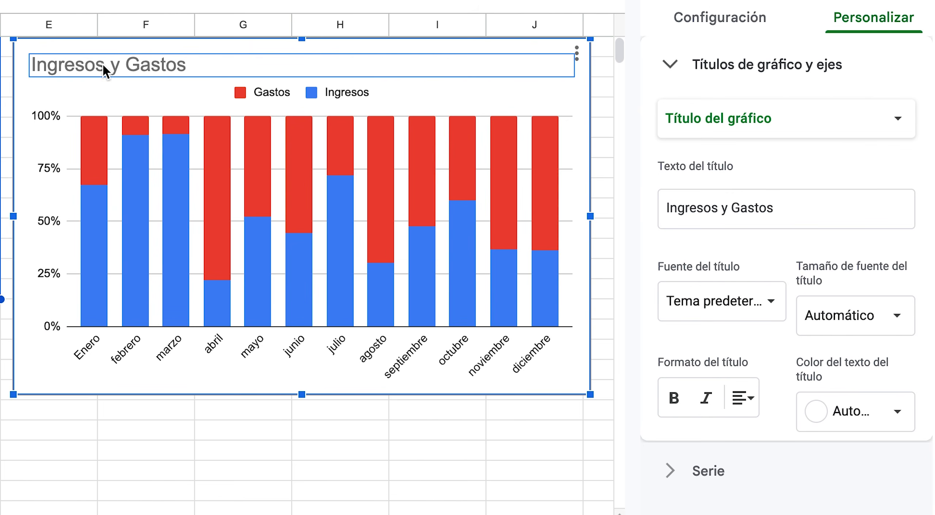
left_click(174, 65)
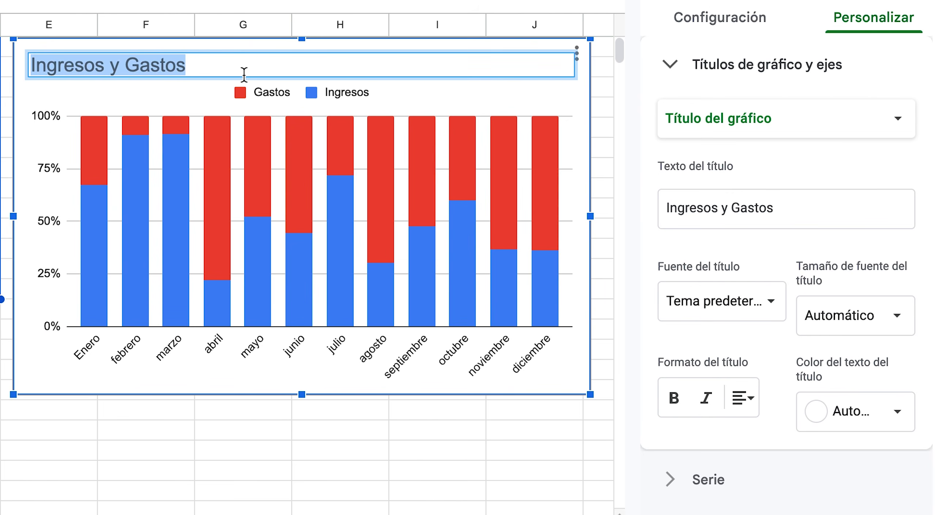
type("Titulo")
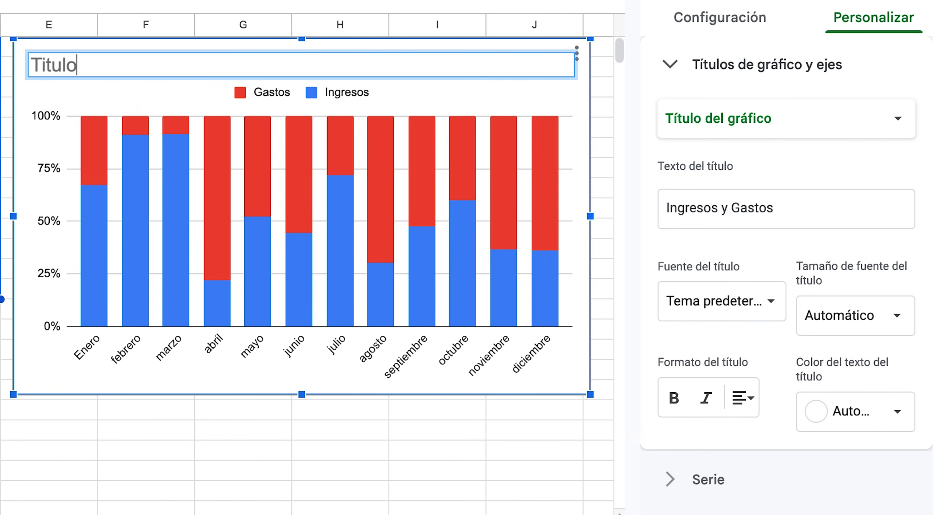
key("Return")
- Examine the chart's formatting options for the horizontal and vertical axes, the Gastos and Ingresos series, the legend and the titles
left_click(167, 344)
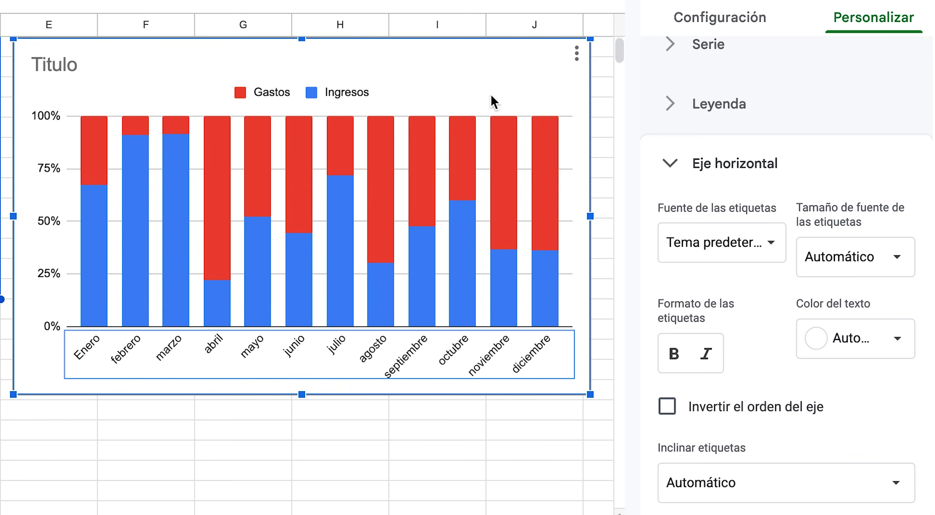
left_click(339, 141)
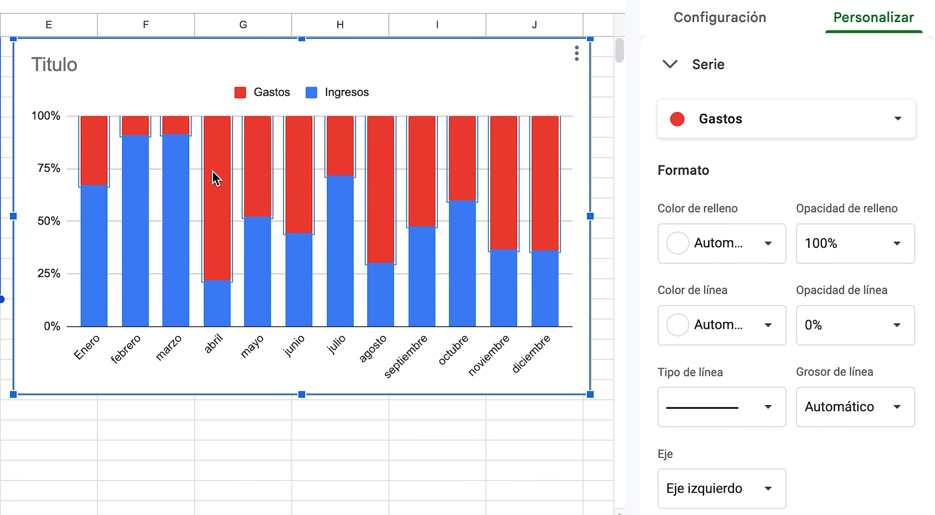
left_click(182, 194)
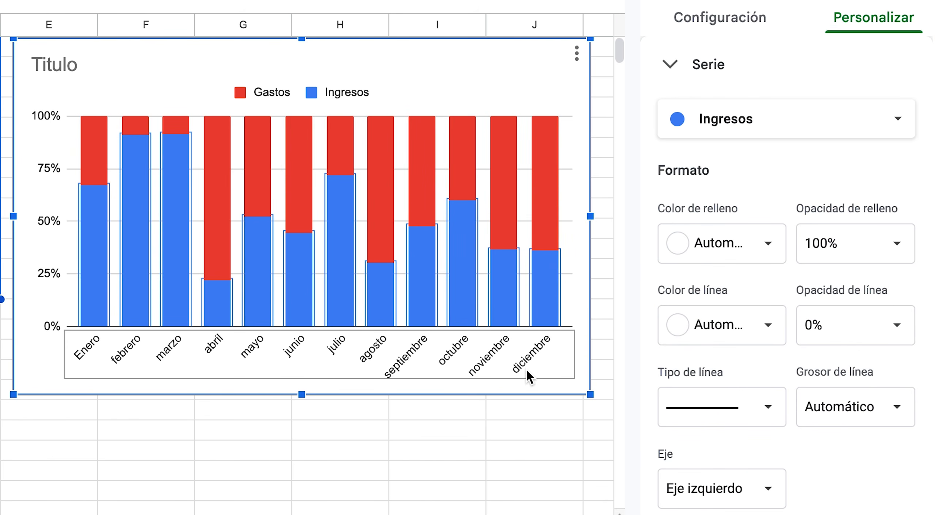
left_click(531, 376)
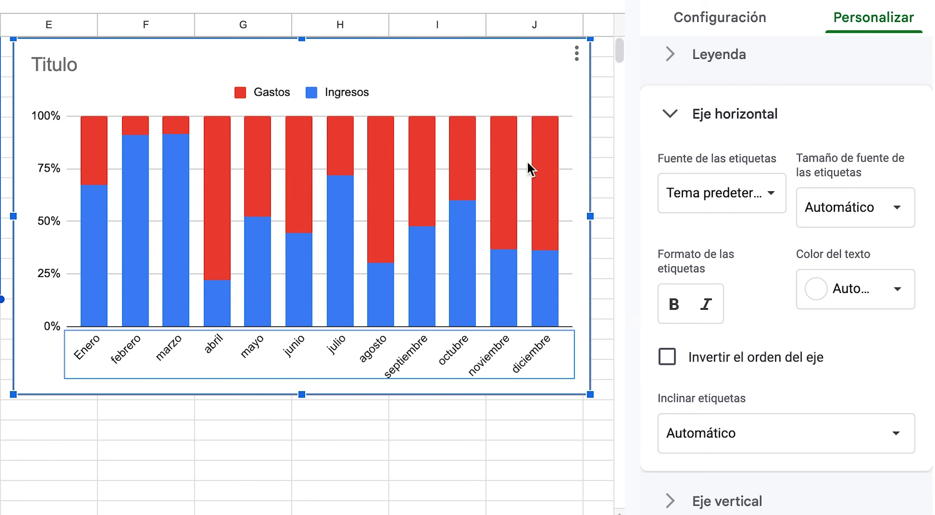
left_click(362, 94)
left_click(47, 116)
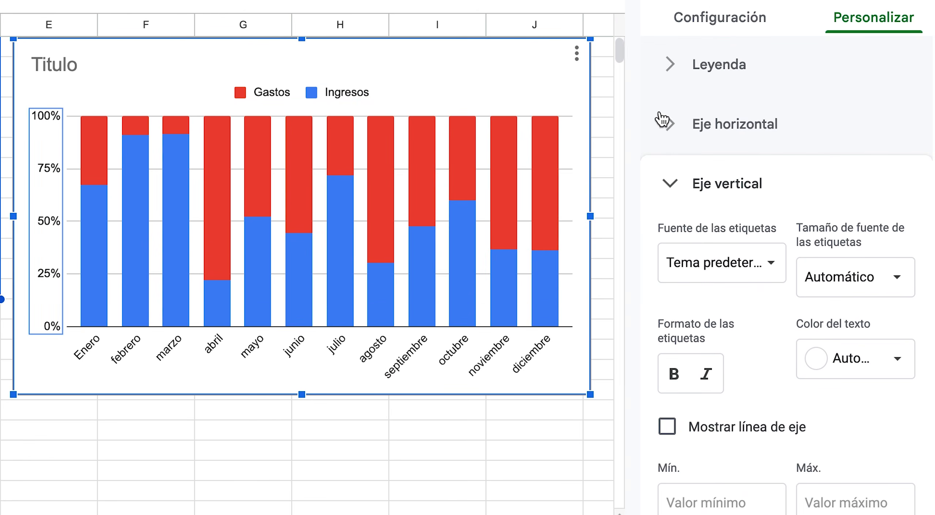
left_click(687, 128)
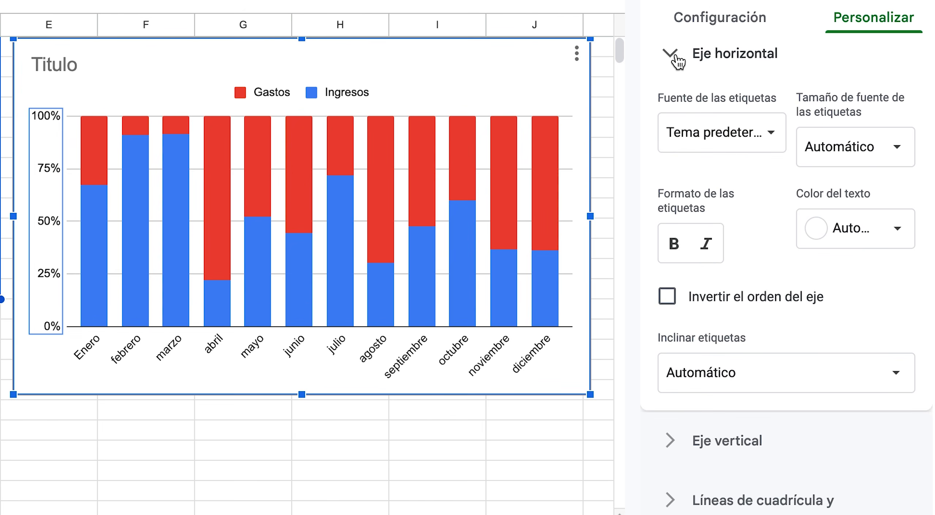
left_click(676, 58)
left_click(685, 302)
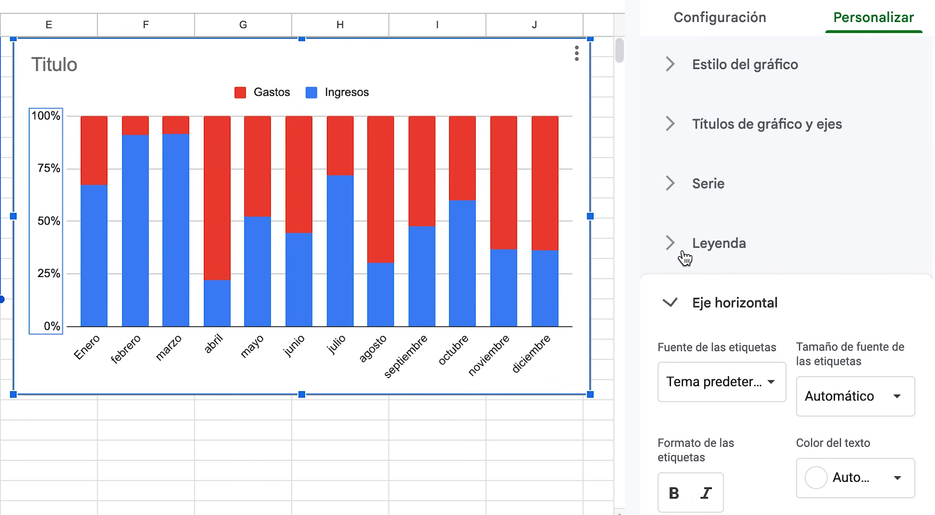
left_click(675, 126)
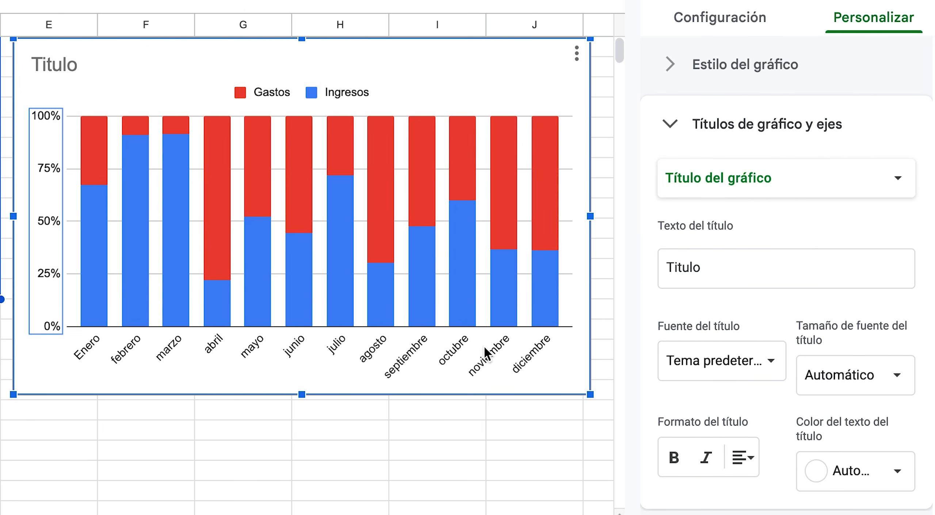
- Try inverting the order of the horizontal axis and restore the original month order
left_click(490, 354)
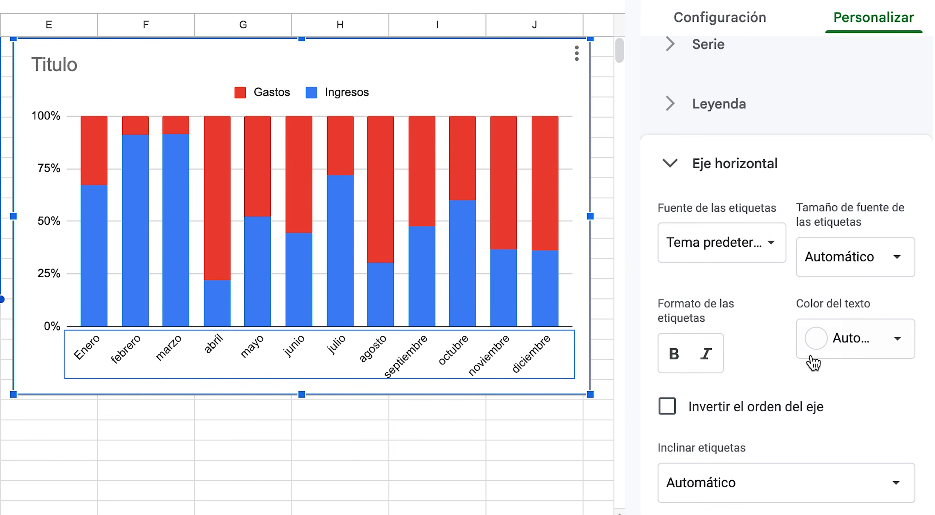
scroll(814, 362, "down", 2)
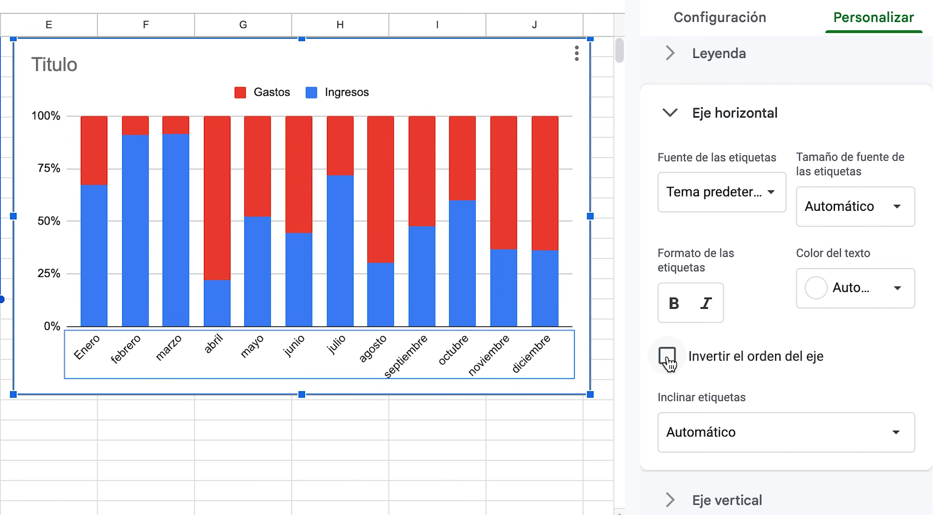
left_click(667, 356)
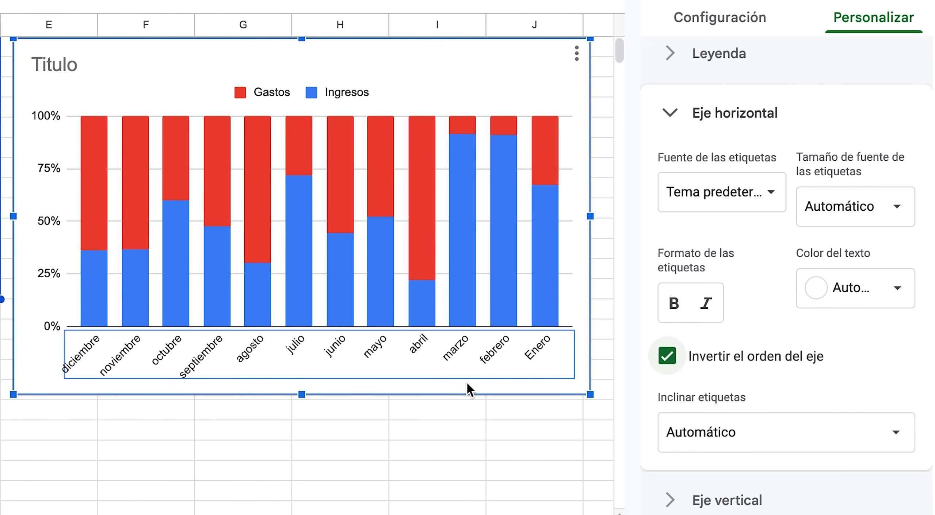
left_click(665, 356)
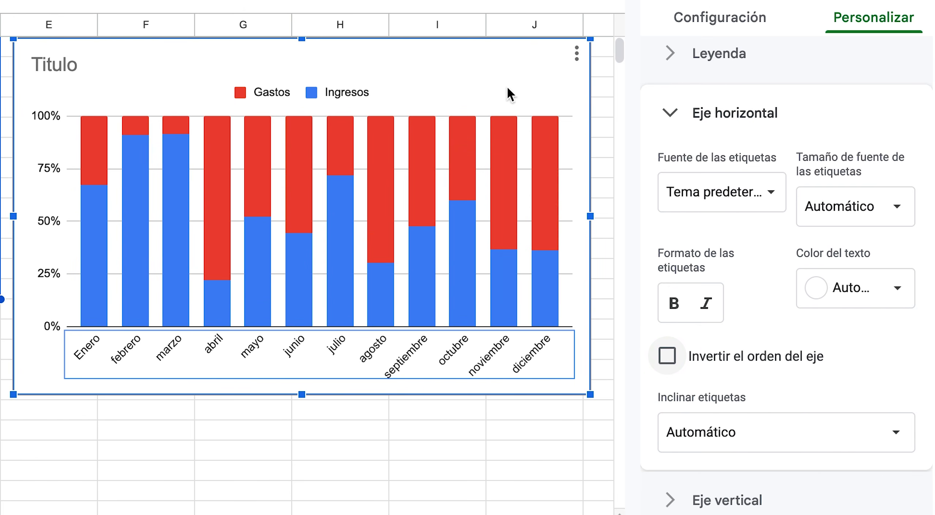
- Close the chart editor and move the chart slightly closer to the data table
left_click(65, 433)
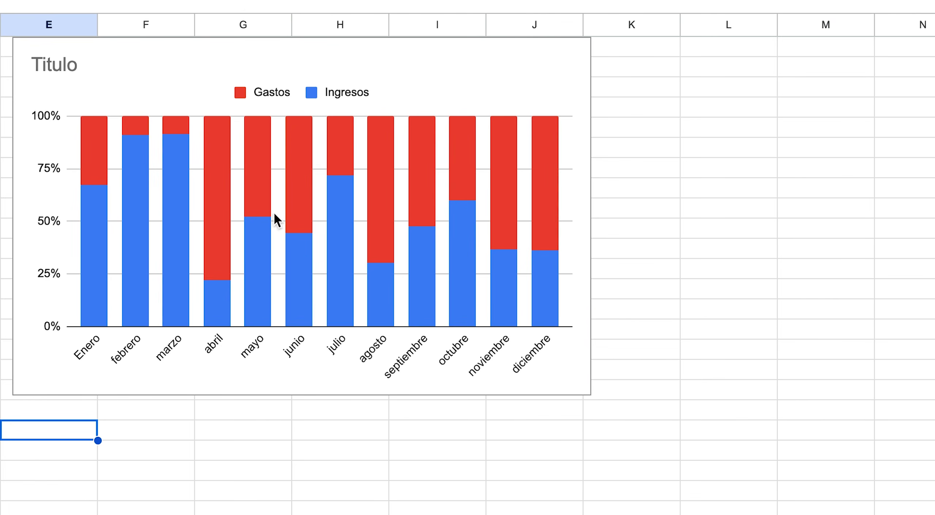
left_click(438, 80)
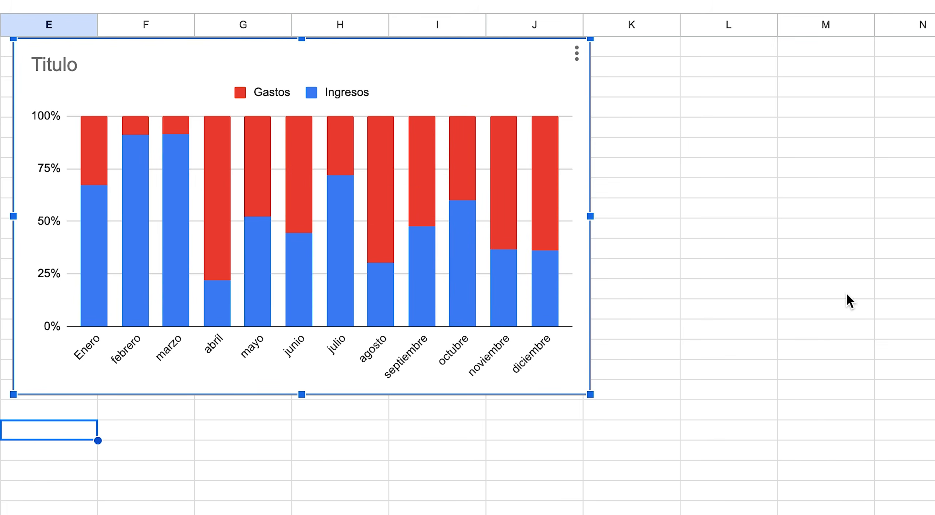
left_click(753, 210)
left_click(121, 79)
mouse_move(121, 79)
left_mouse_down()
mouse_move(409, 143)
mouse_move(86, 67)
mouse_move(108, 68)
left_mouse_up()
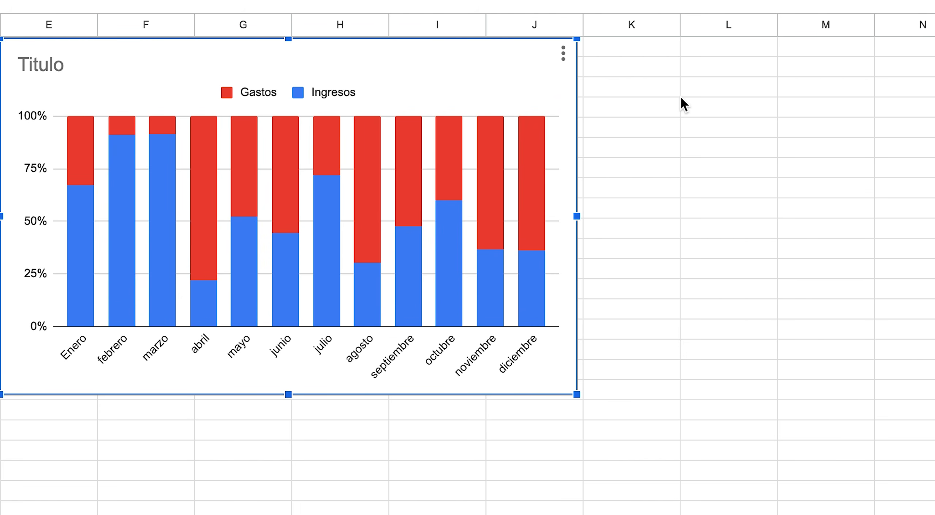
- Reopen the chart editor and change the chart type to a line chart, Gráfico de líneas
double_click(466, 96)
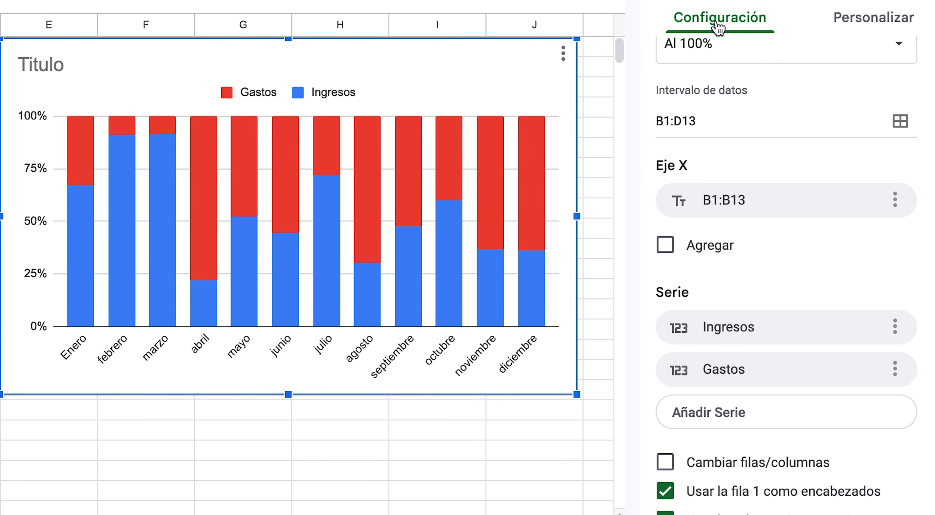
scroll(780, 172, "up", 3)
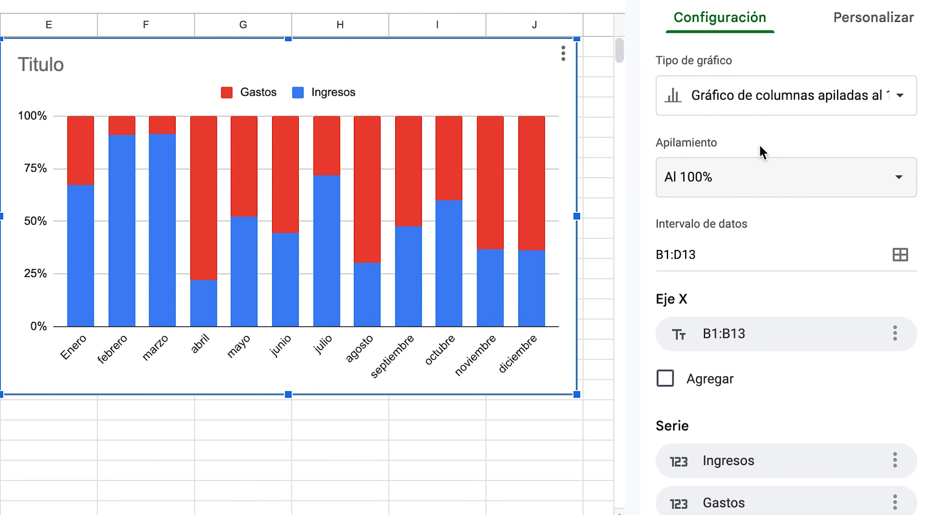
left_click(743, 106)
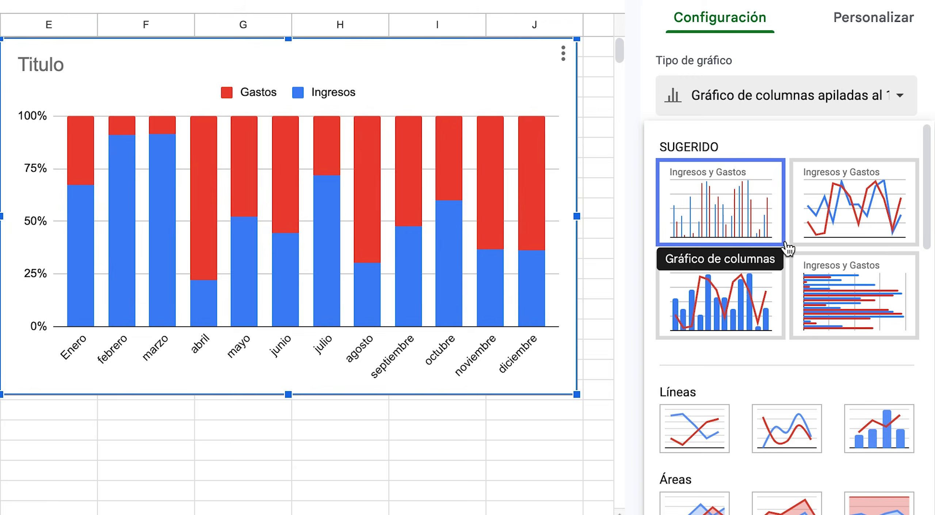
scroll(784, 271, "down", 10)
scroll(780, 286, "up", 8)
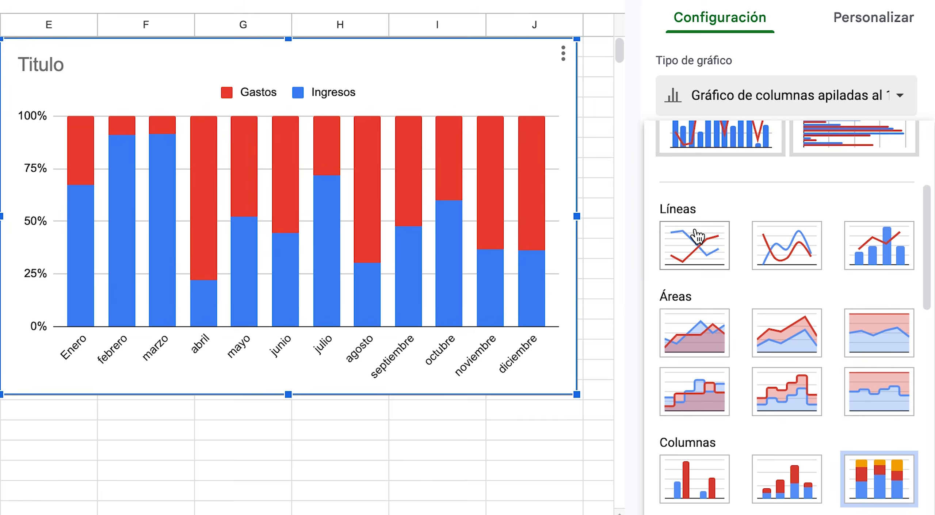
left_click(698, 237)
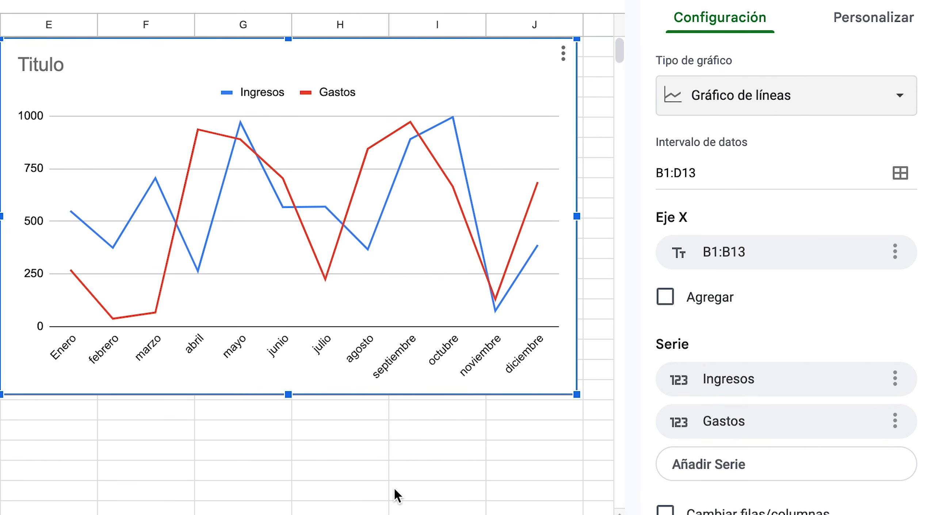
- Smooth the lines of the line chart by enabling Suavizadas in the chart style
left_click(872, 17)
left_click(720, 67)
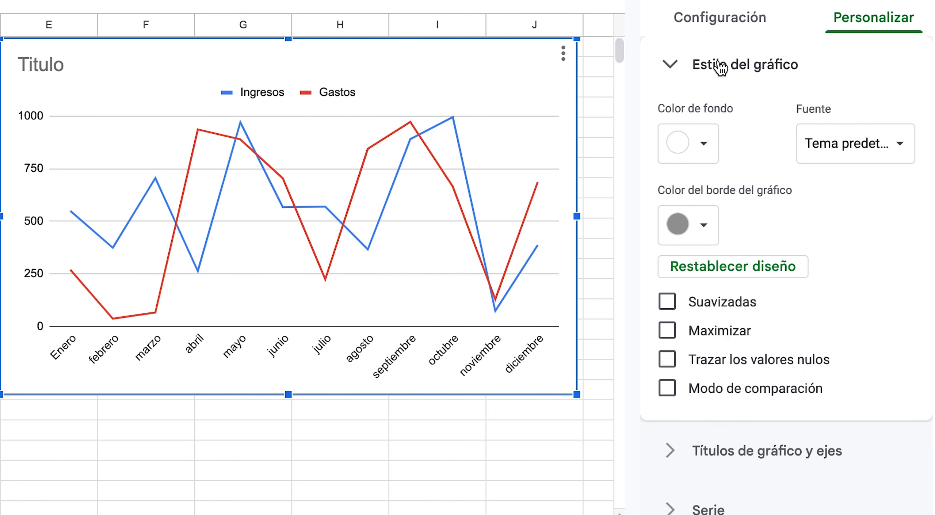
left_click(712, 306)
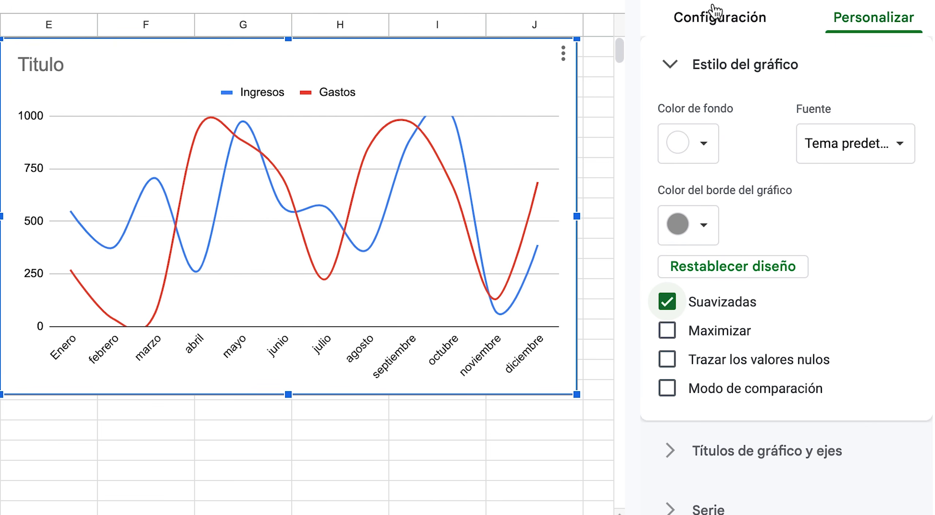
- Change the smoothed line chart to the non-stacked area chart type, Gráfico de áreas
left_click(714, 20)
left_click(738, 116)
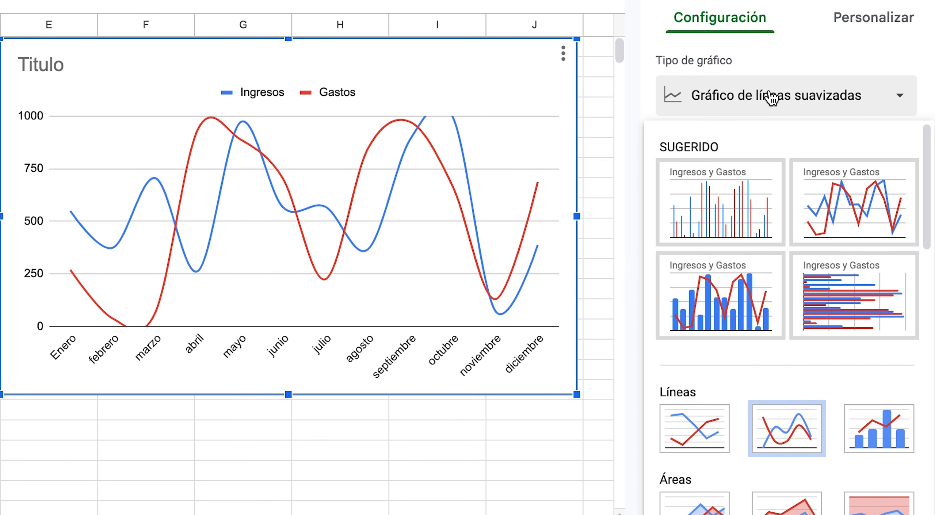
left_click(702, 53)
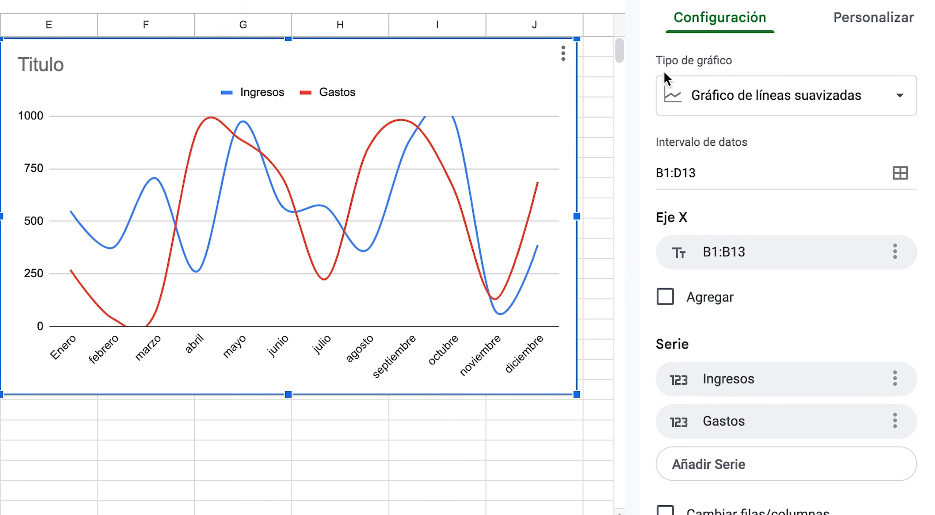
left_click(765, 100)
scroll(749, 219, "down", 2)
scroll(749, 218, "down", 2)
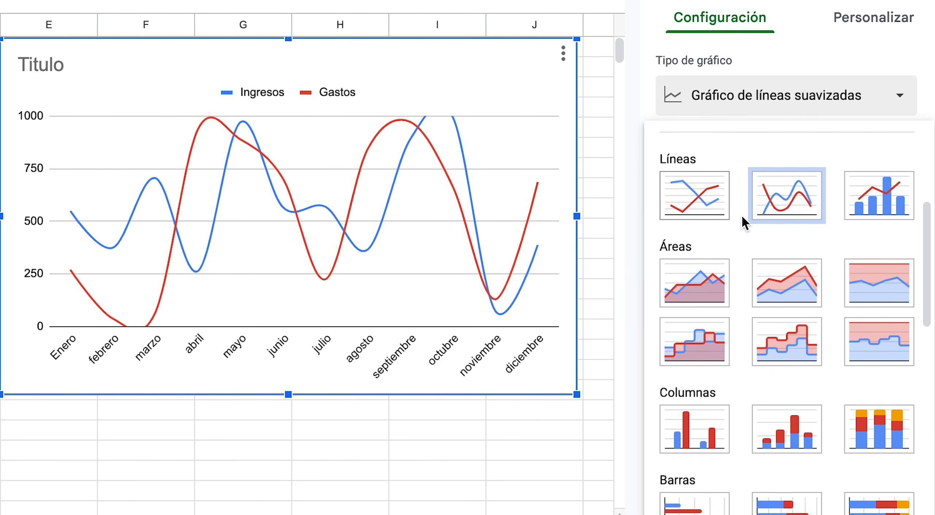
left_click(718, 277)
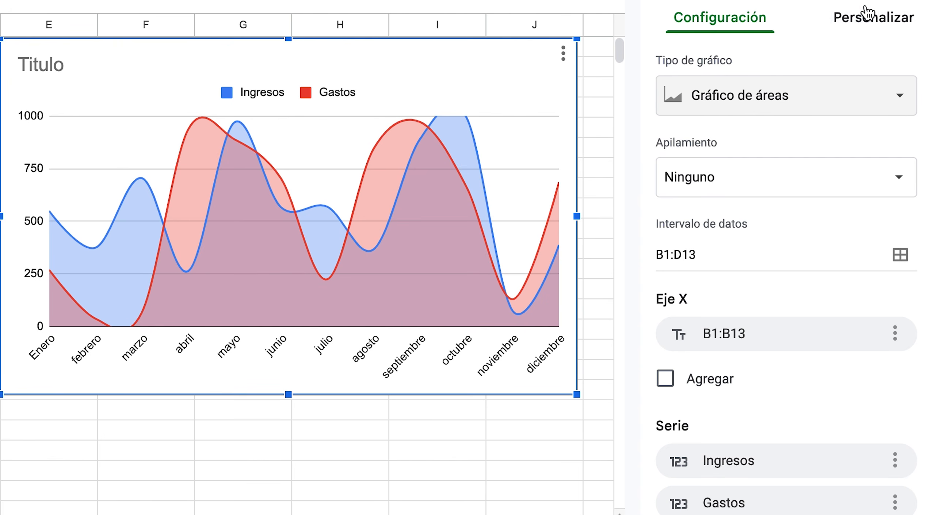
- Try disabling Suavizadas in the area chart's style and enable it again
left_click(866, 14)
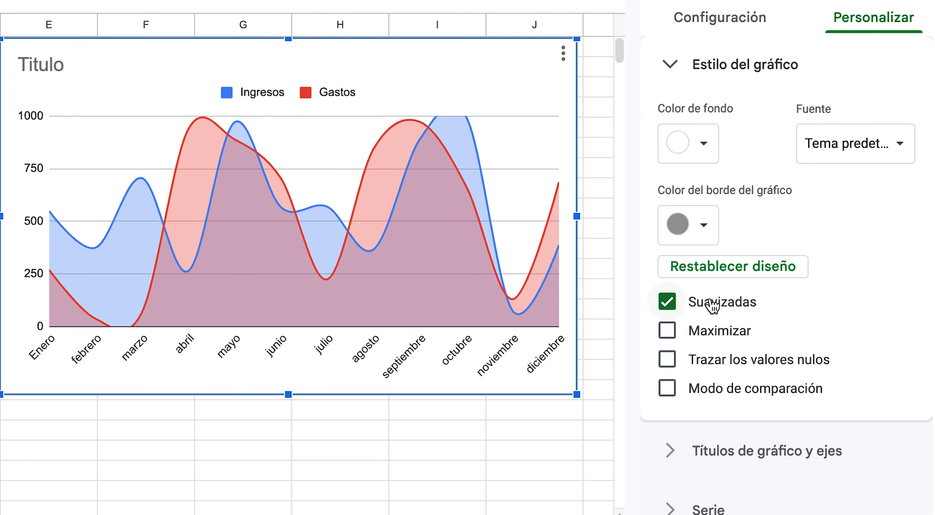
left_click(672, 305)
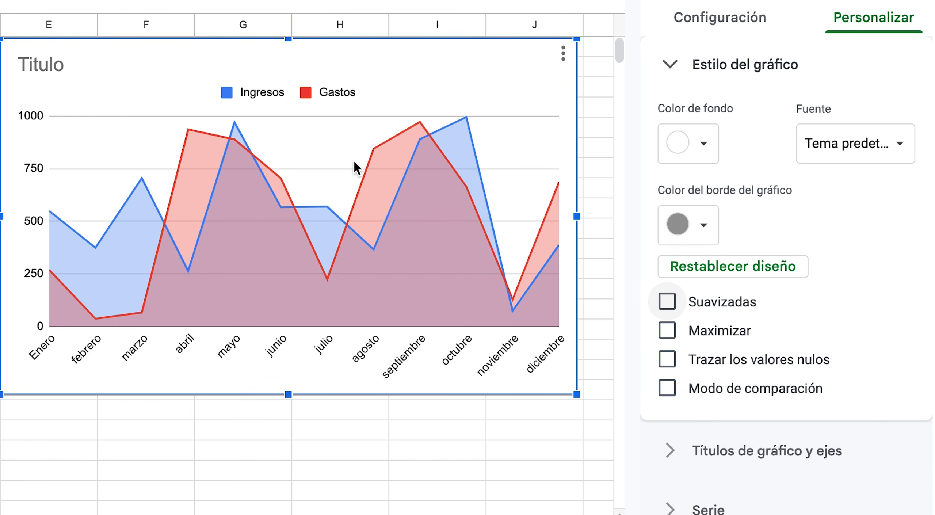
left_click(667, 302)
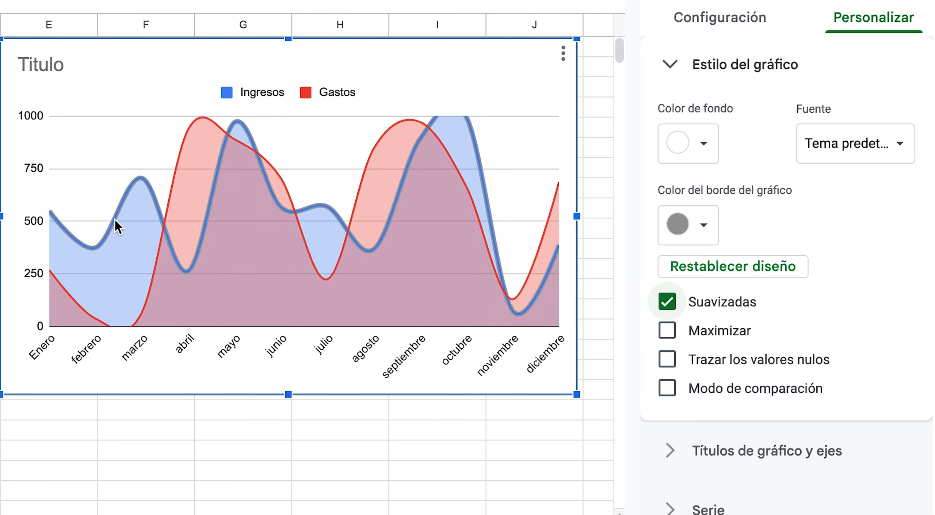
- Set the line colour of the Ingresos series to the standard green and close the chart editor
left_click(138, 239)
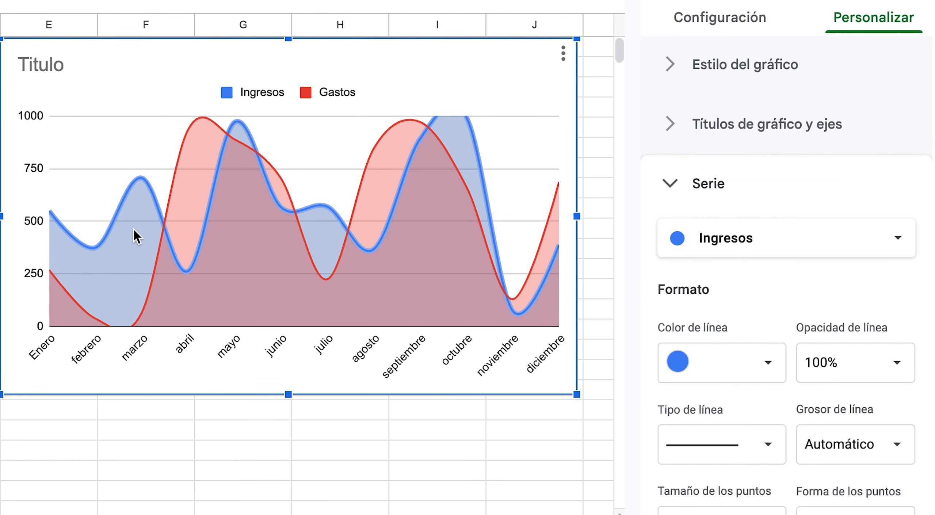
left_click(748, 369)
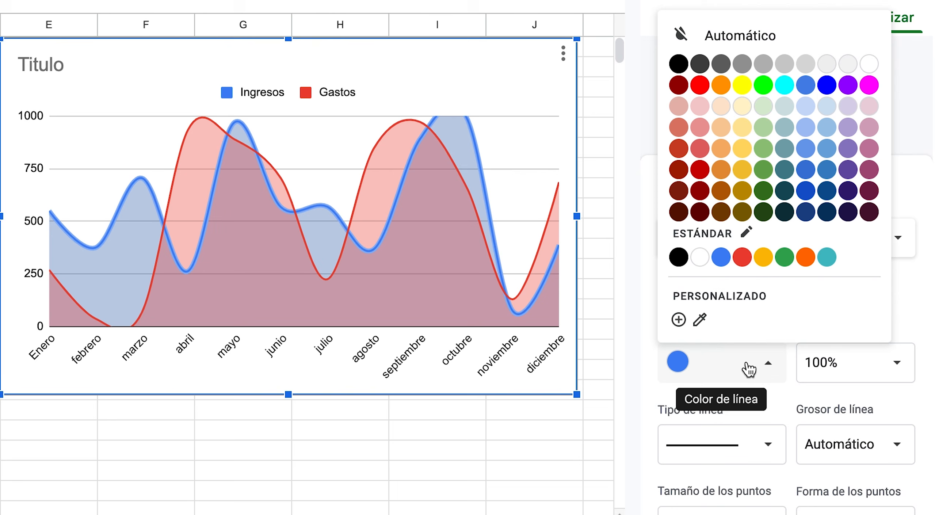
left_click(785, 258)
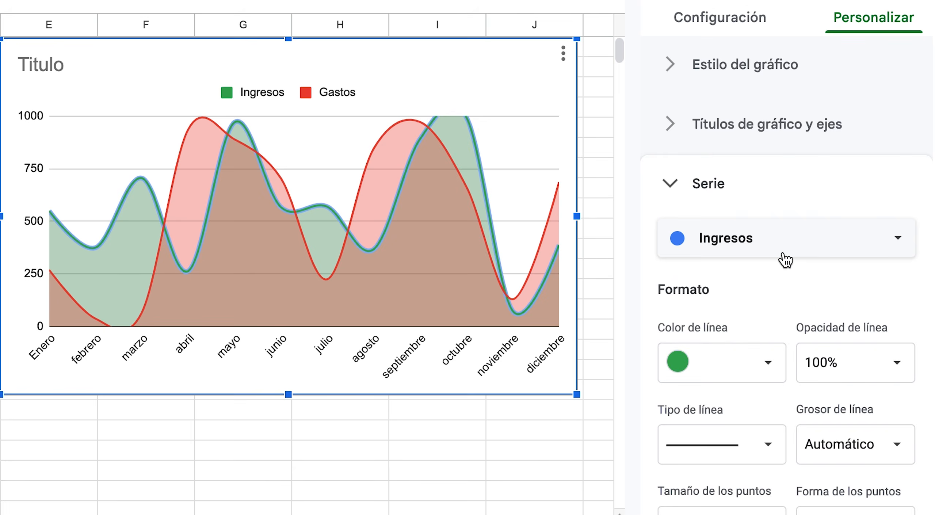
left_click(348, 455)
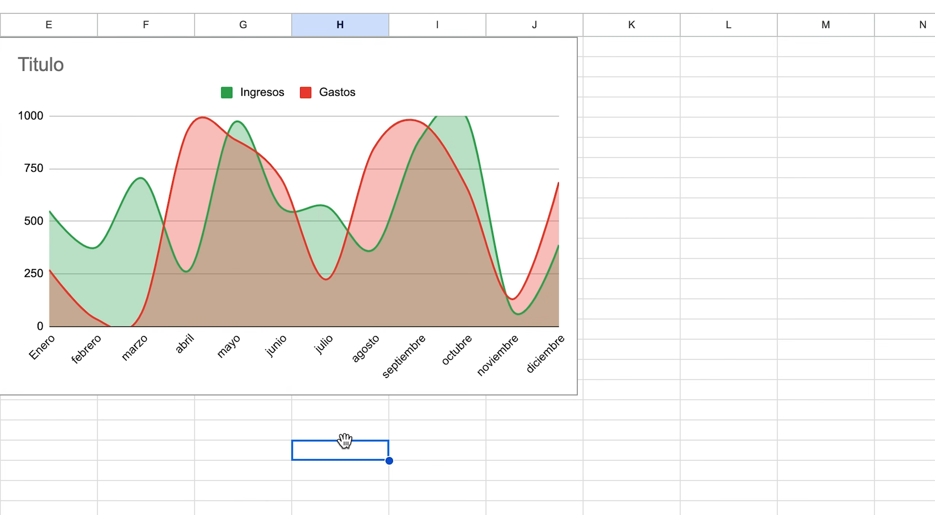
- Reopen the chart editor, set the Gastos series' line colour to the standard yellow, and close the editor
left_click(194, 161)
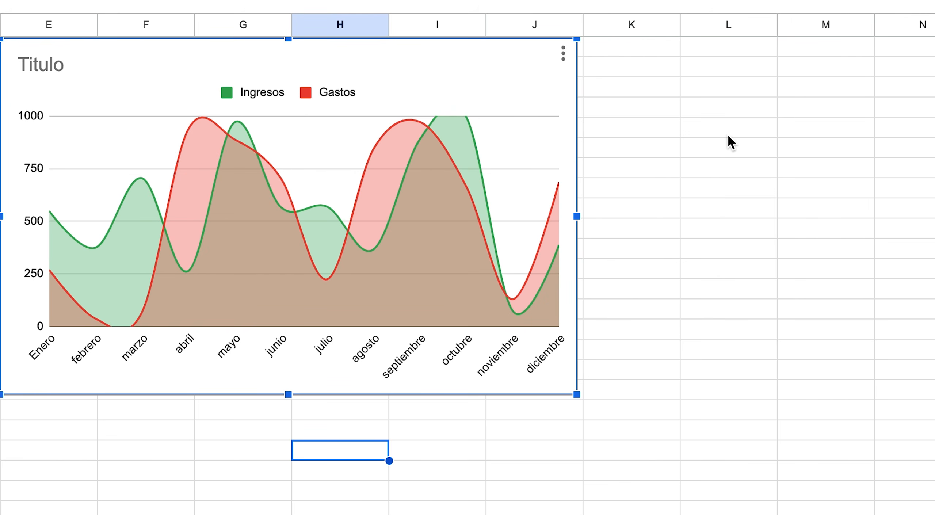
double_click(136, 105)
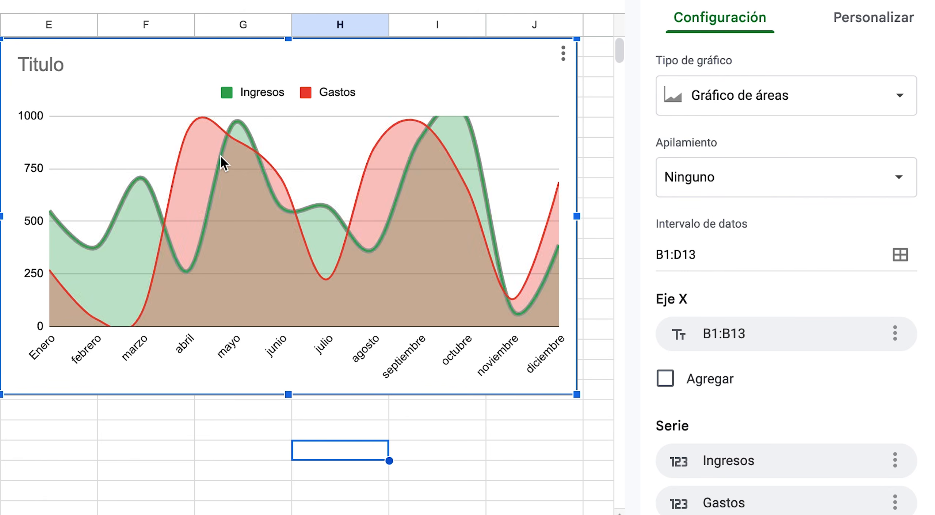
left_click(201, 155)
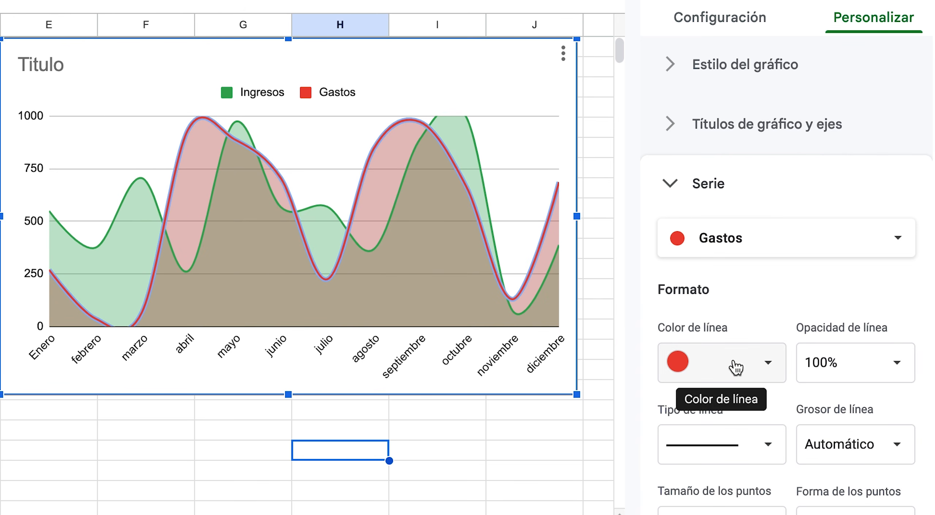
left_click(735, 363)
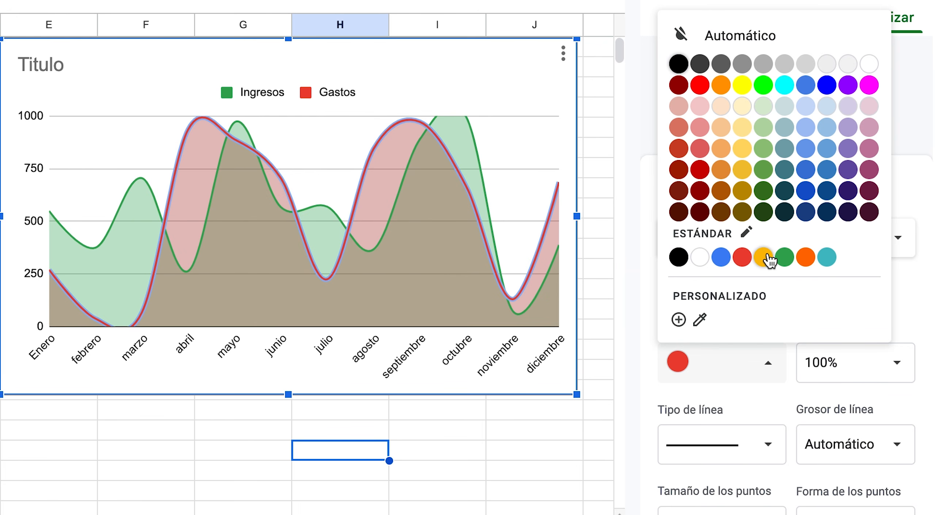
left_click(764, 258)
left_click(277, 442)
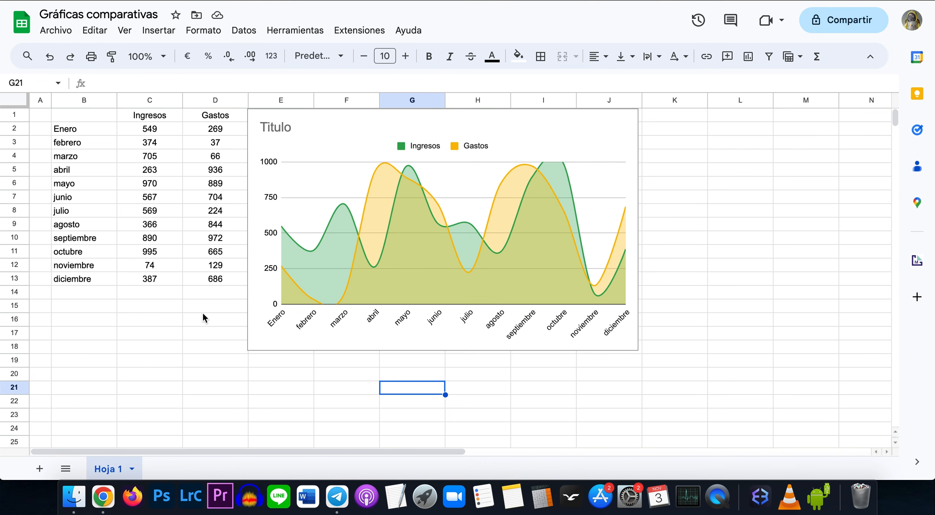
- Delete the area chart from the sheet
left_click(570, 128)
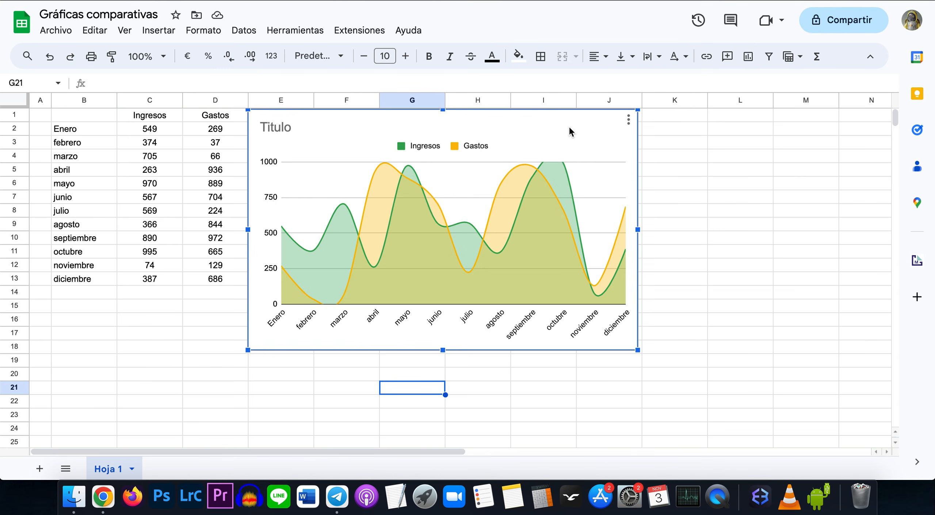
key("BackSpace")
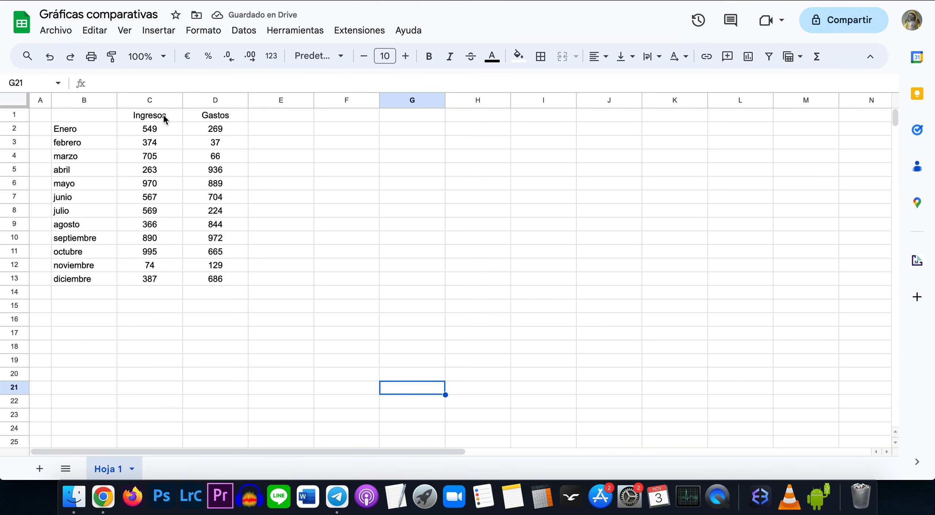
left_click(163, 117)
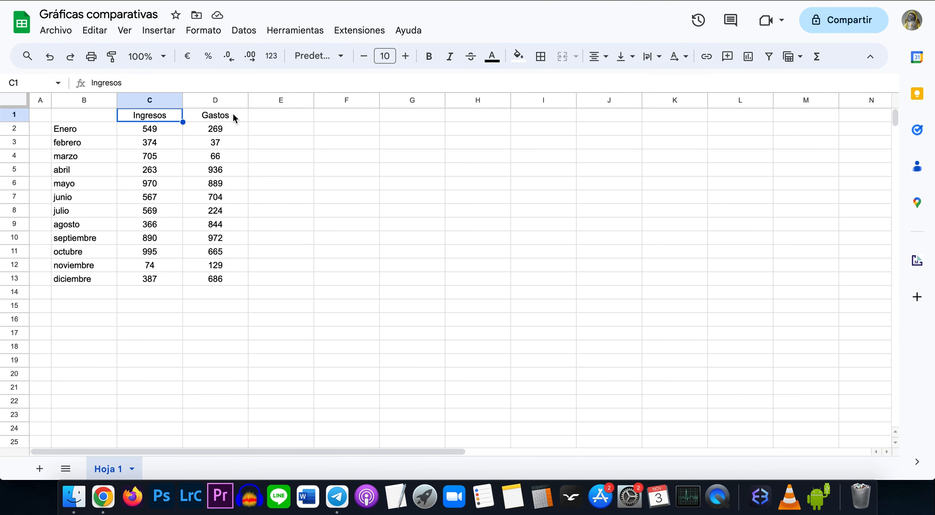
left_click(326, 185)
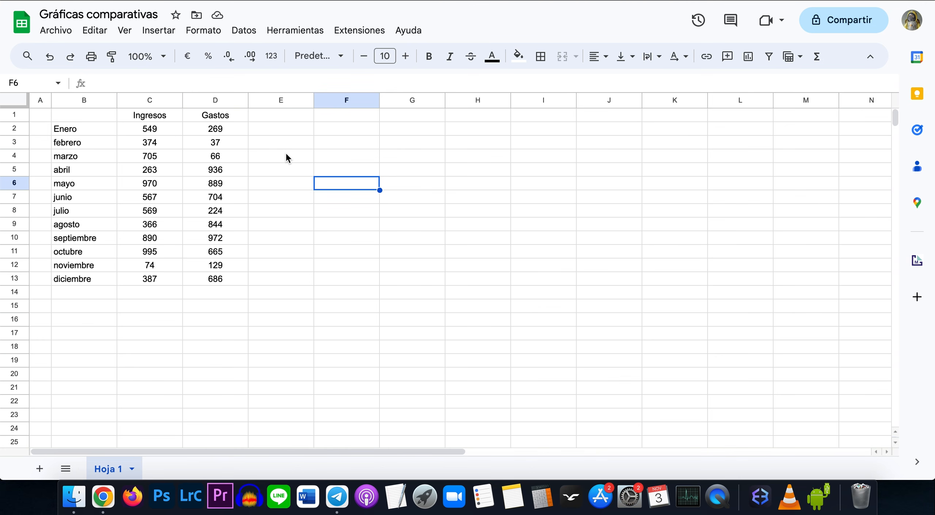
left_click(152, 117)
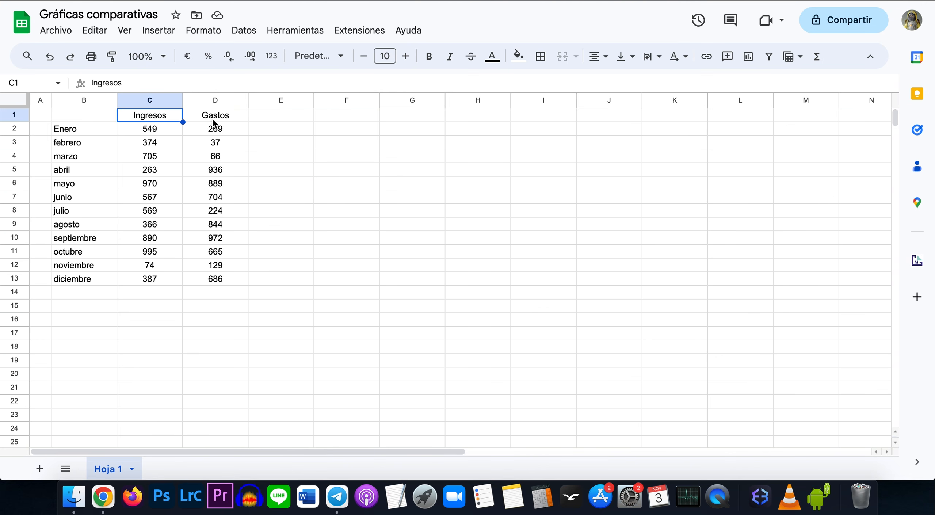
left_click(226, 119)
left_click(276, 117)
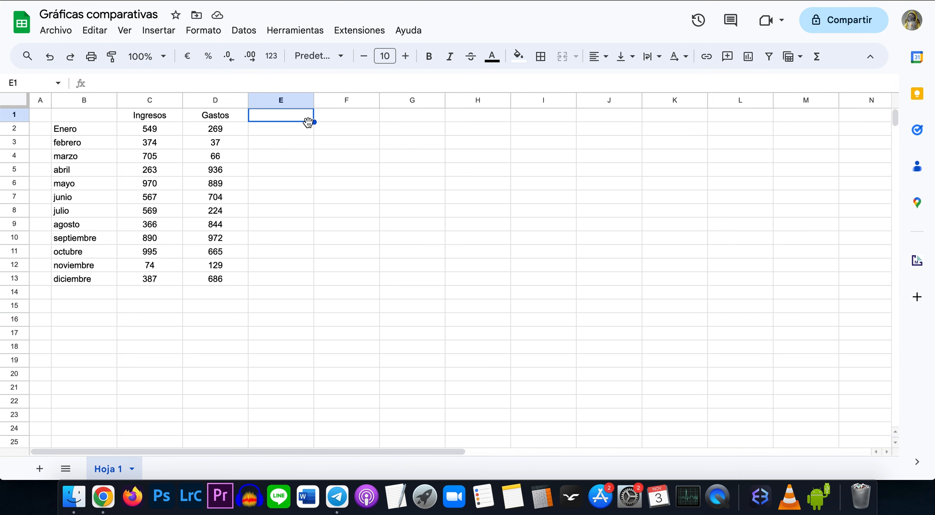
left_click(361, 118)
left_click(403, 118)
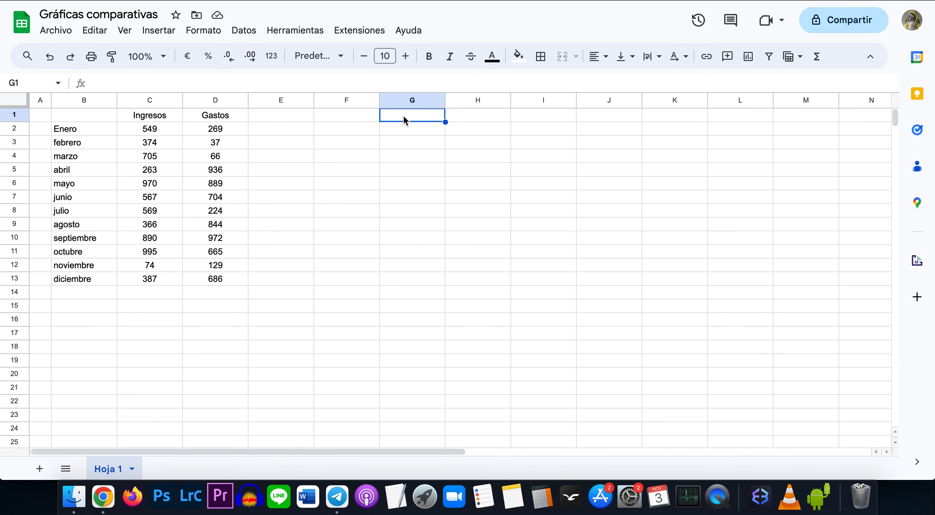
left_click(413, 197)
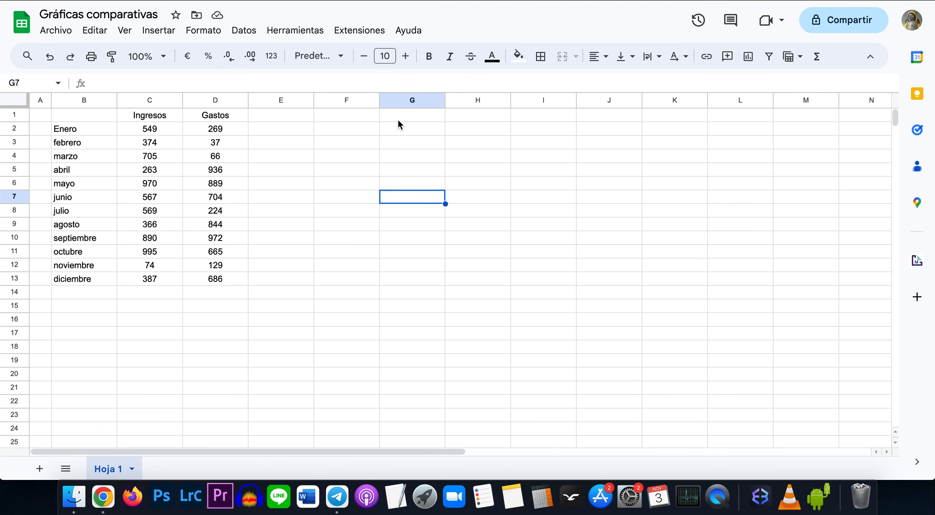
- Enter the column headers A, B, C, D and E in cells C1 to G1, replacing Ingresos and Gastos
left_click(159, 119)
type("A")
key("Tab")
type("B")
key("Tab")
type("C")
key("Tab")
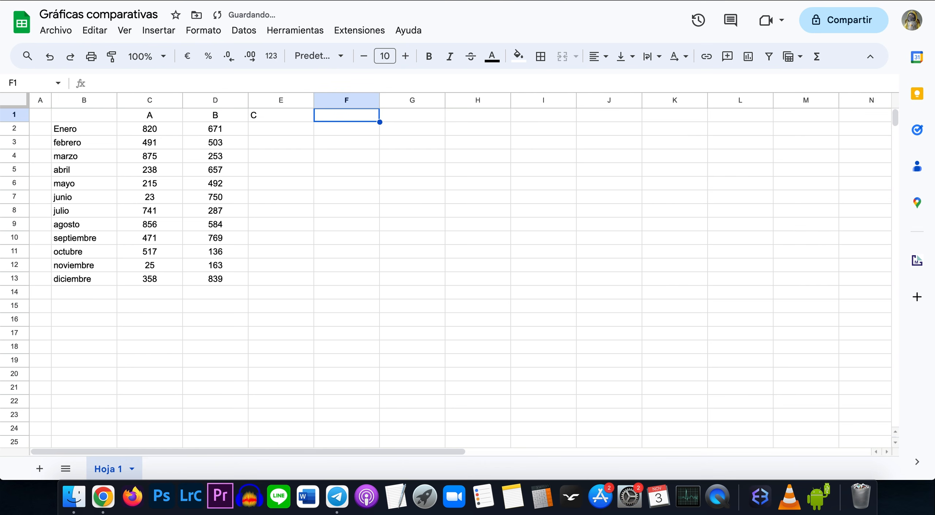
type("D")
key("Tab")
type("E")
key("Return")
- Center-align C1:G13 and extend the monthly numbers from column D across E2:G13
left_click_drag(165, 116, 396, 285)
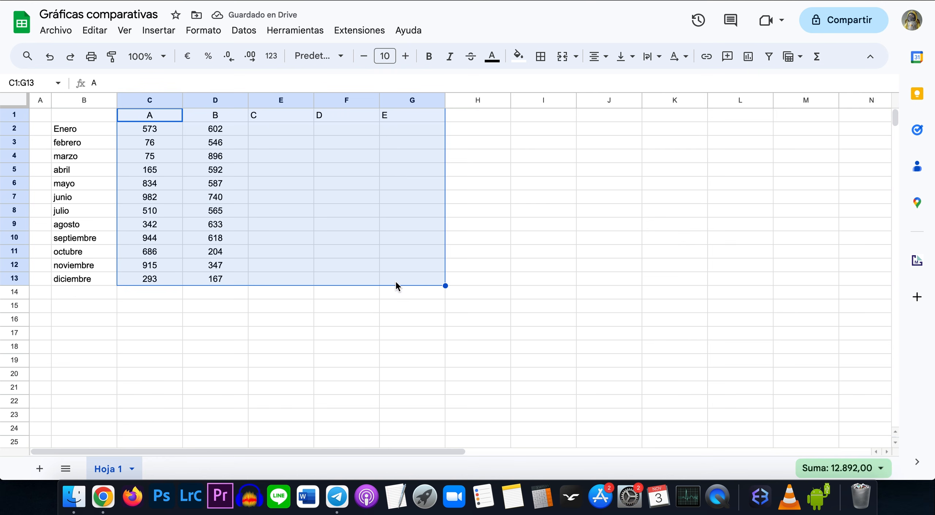
left_click(601, 59)
left_click(619, 81)
left_click(529, 211)
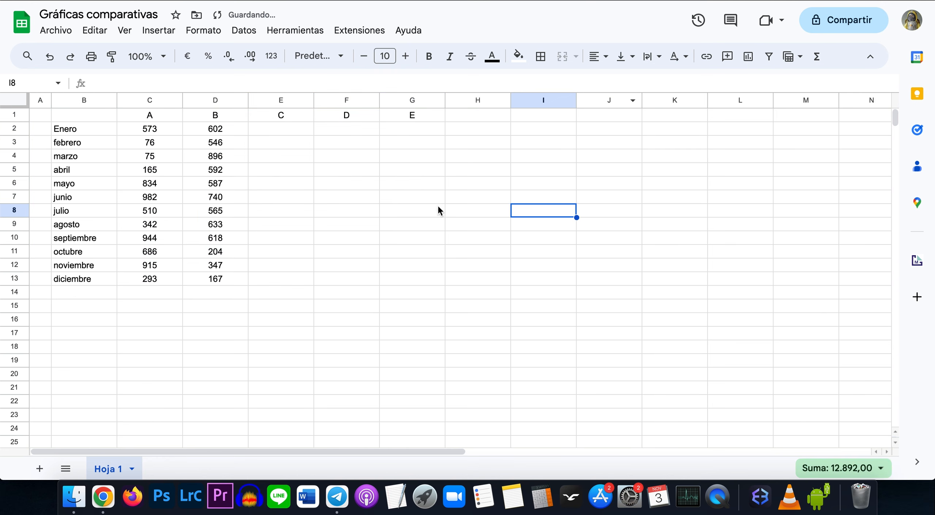
left_click_drag(231, 133, 398, 284)
left_click(548, 282)
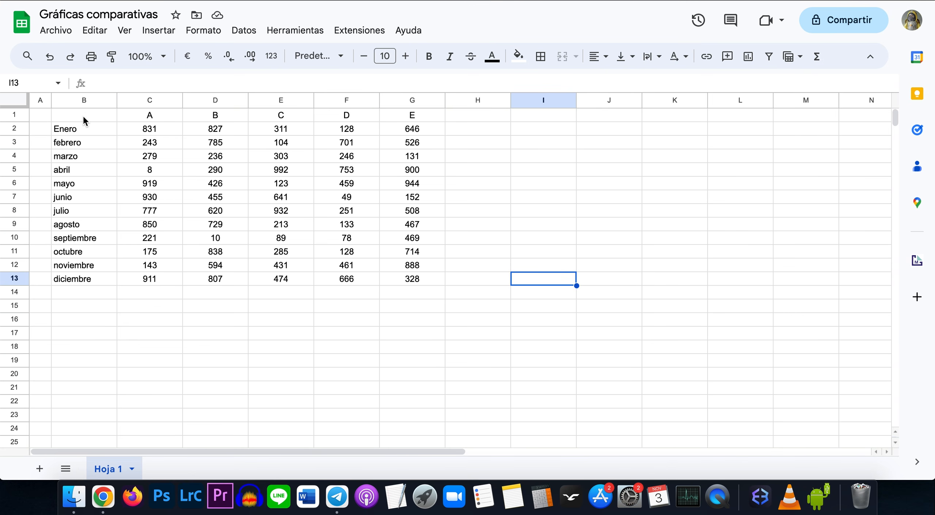
- Insert a chart from the range B1:G13 and move it slightly up and to the right, away from the month columns
left_click_drag(84, 114, 420, 280)
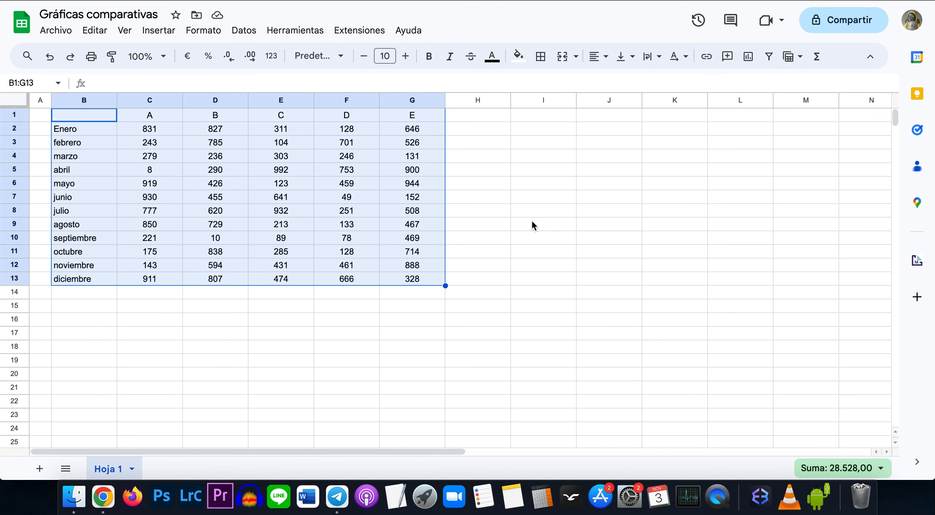
left_click(157, 32)
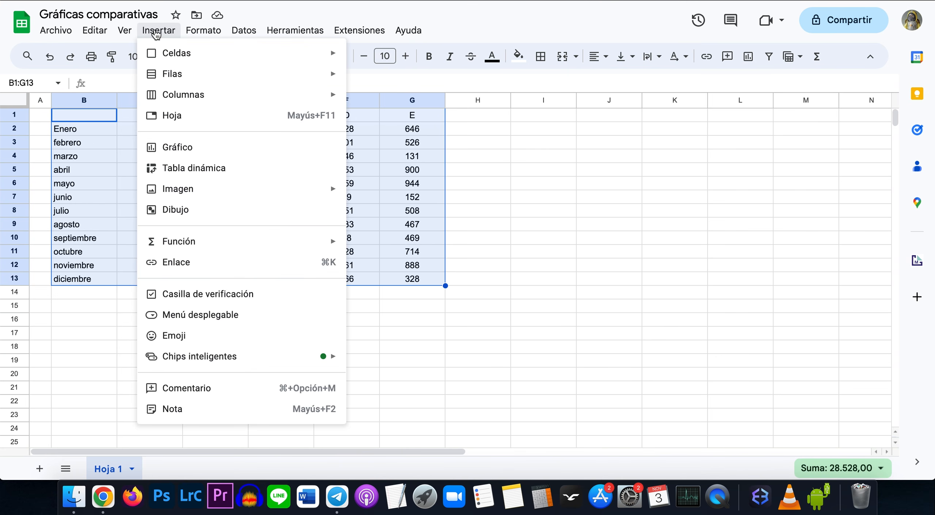
left_click(176, 145)
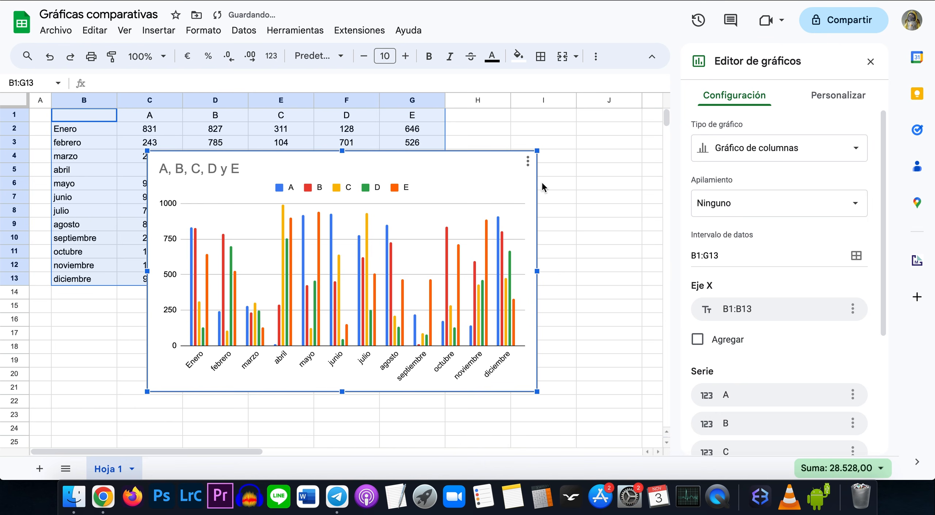
left_click_drag(491, 156, 548, 145)
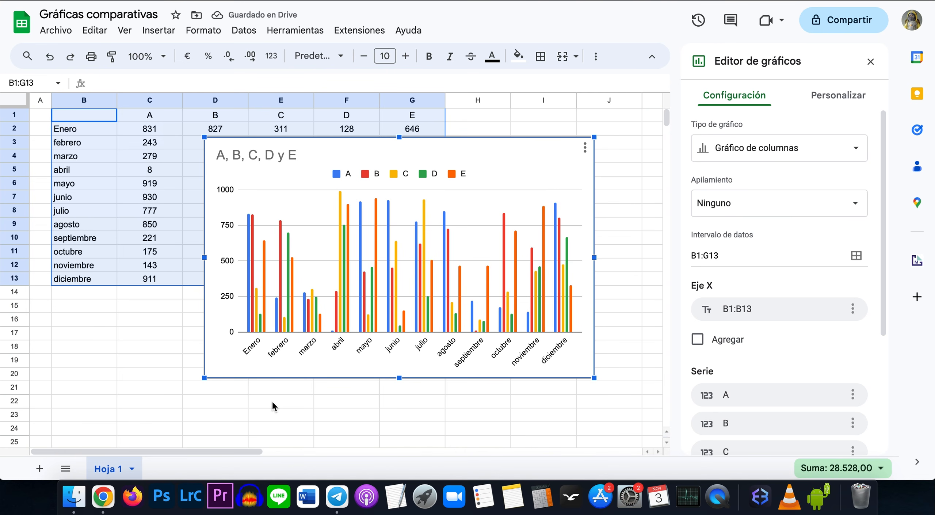
- Try Estándar stacking on the five-series column chart and switch its Apilamiento to Al 100%
left_click(742, 204)
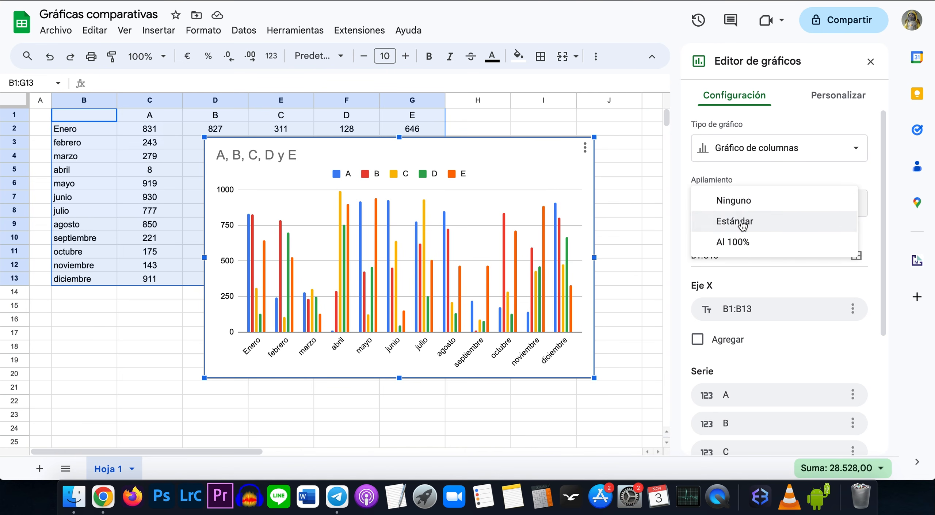
left_click(741, 219)
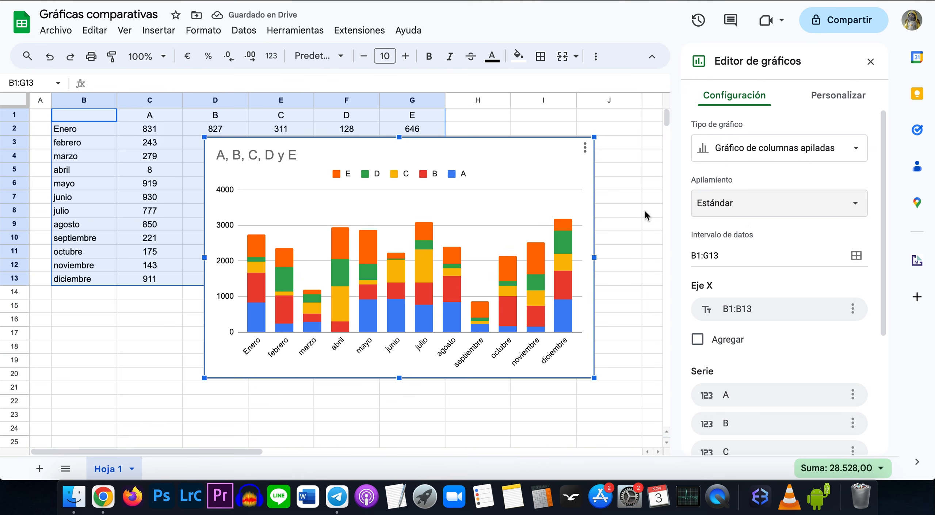
left_click(733, 207)
left_click(730, 219)
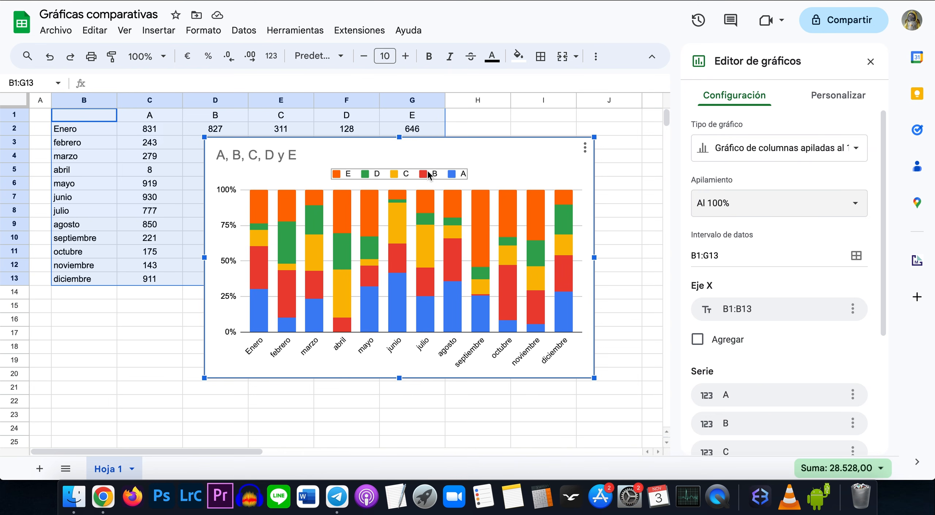
- Try Gráfico de áreas on the five-series chart, first with straight edges and without stacking, and with smoothed curves
left_click(729, 149)
left_click(709, 372)
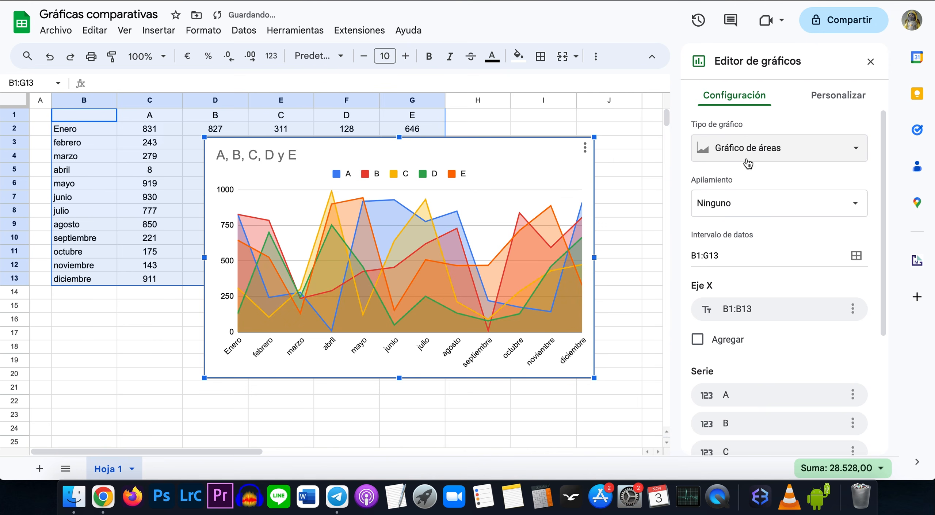
left_click(826, 103)
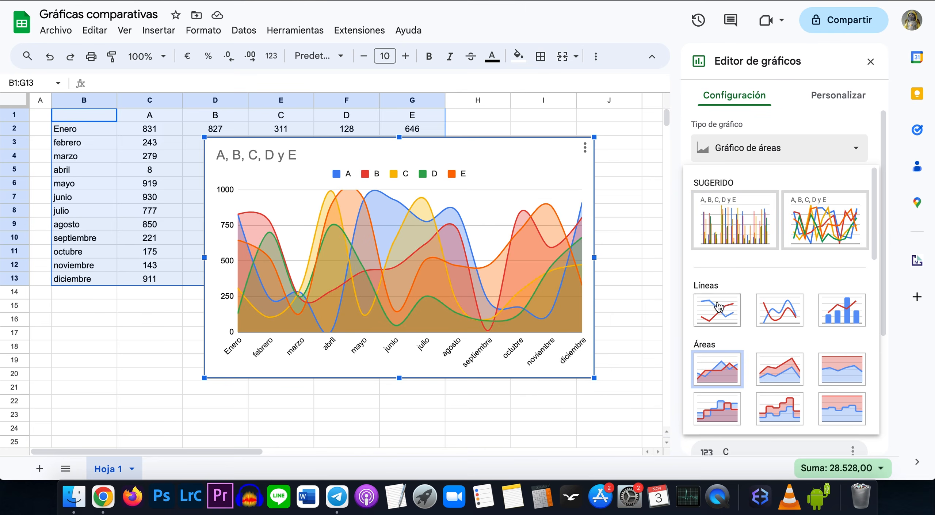
- Change the five-series chart to Gráfico de líneas and place it beside the table, over columns H to M
left_click(718, 308)
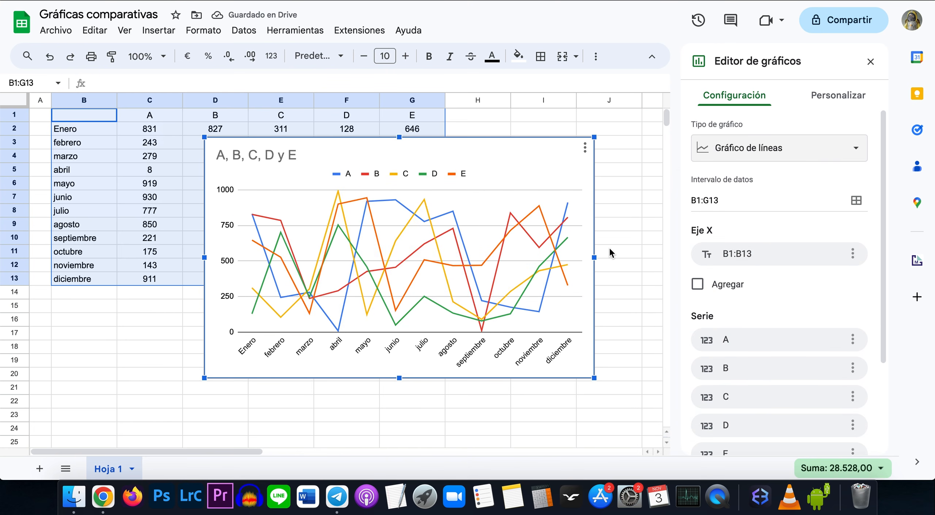
left_click(870, 61)
left_click(693, 199)
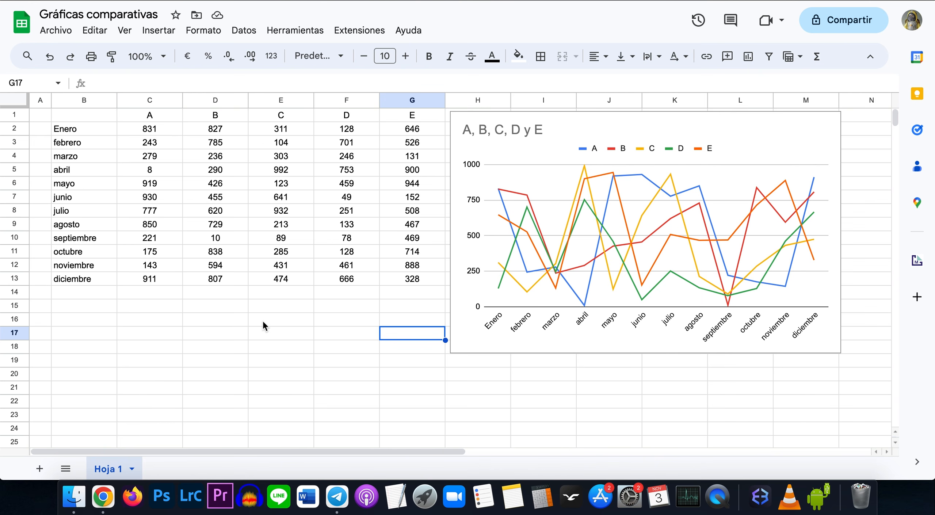
key("Up")
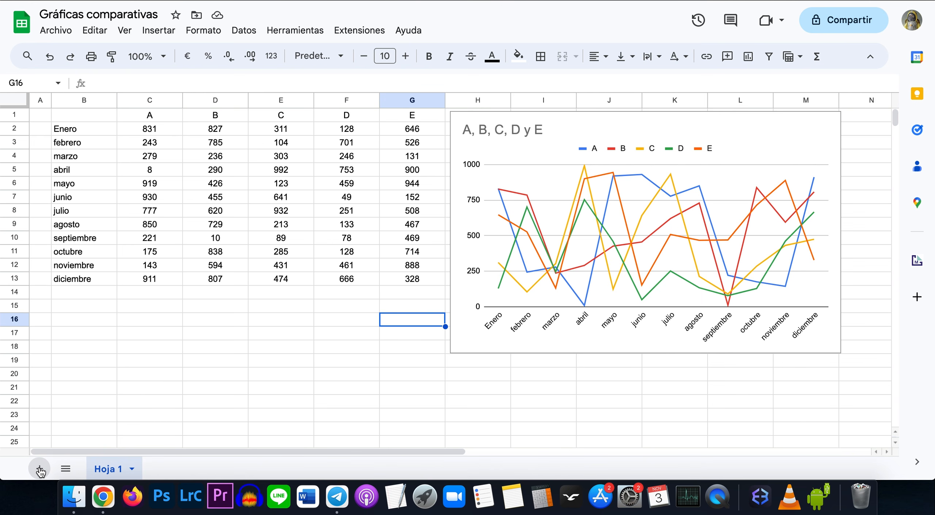
- Add a second sheet and fill row 2 with the months from Enero to diciembre, starting in A2
left_click(40, 469)
left_click(120, 130)
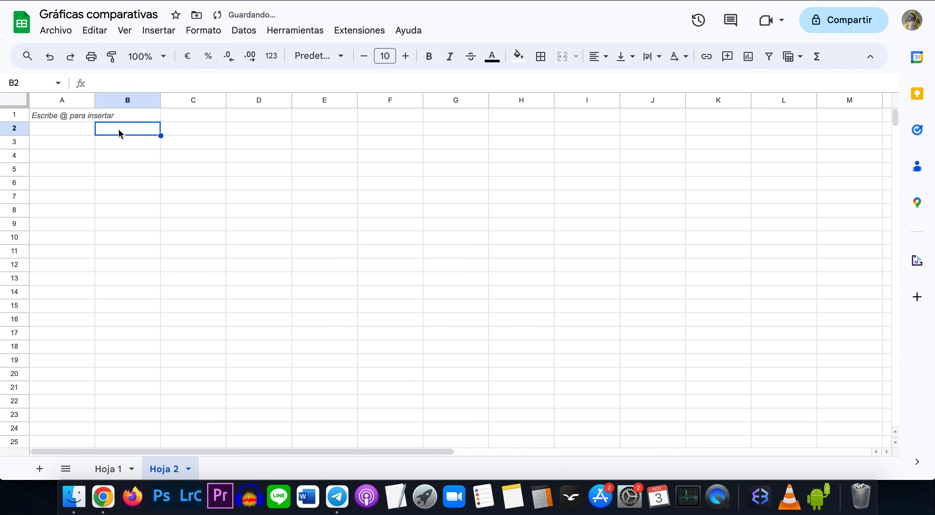
key("Left")
type("Enero")
key("Return")
left_click(62, 129)
left_click_drag(94, 135, 775, 135)
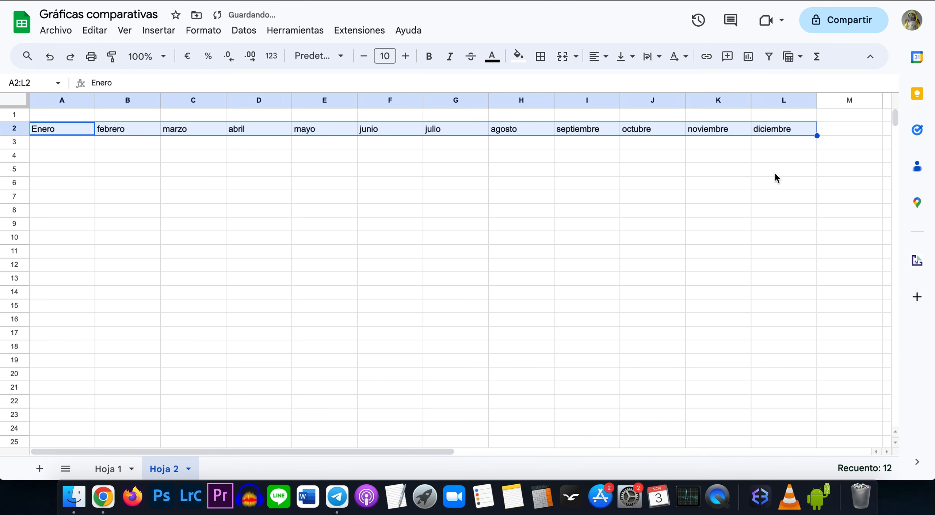
- Center-align the row of month names and shift it one column over to B2:M2
left_click(601, 56)
left_click(623, 83)
left_click(167, 185)
left_click_drag(62, 128, 826, 138)
key("super+c")
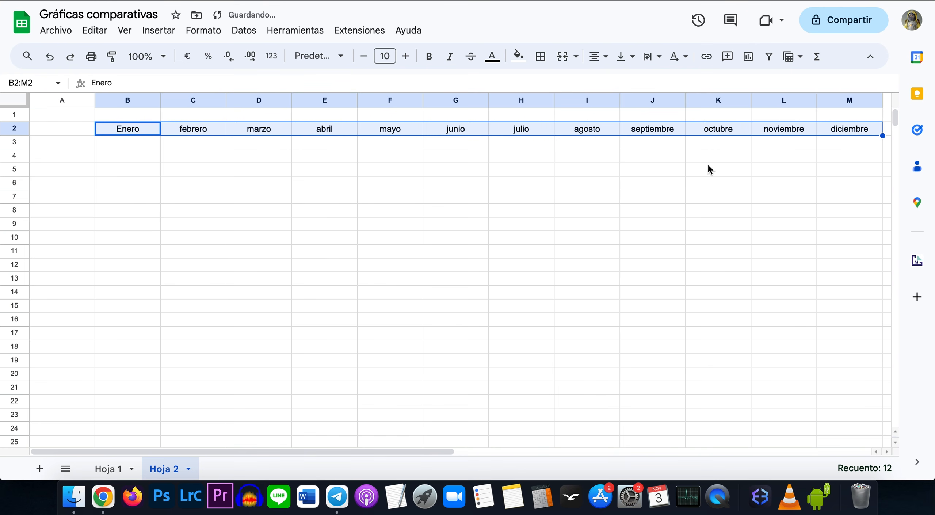
left_click(390, 196)
- Enter the centered row labels A, B and C in cells A3 to A5
left_click(81, 143)
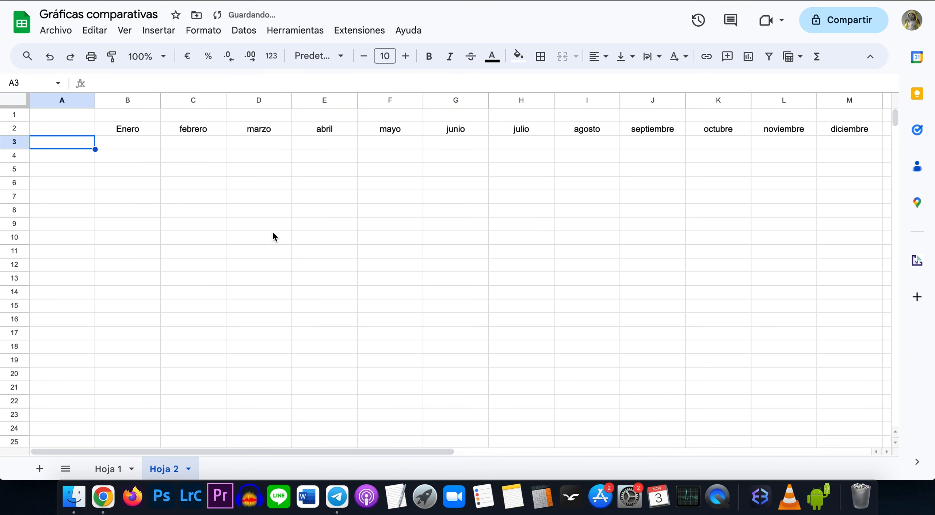
type("A")
key("Return")
type("B")
key("Return")
type("C")
key("Return")
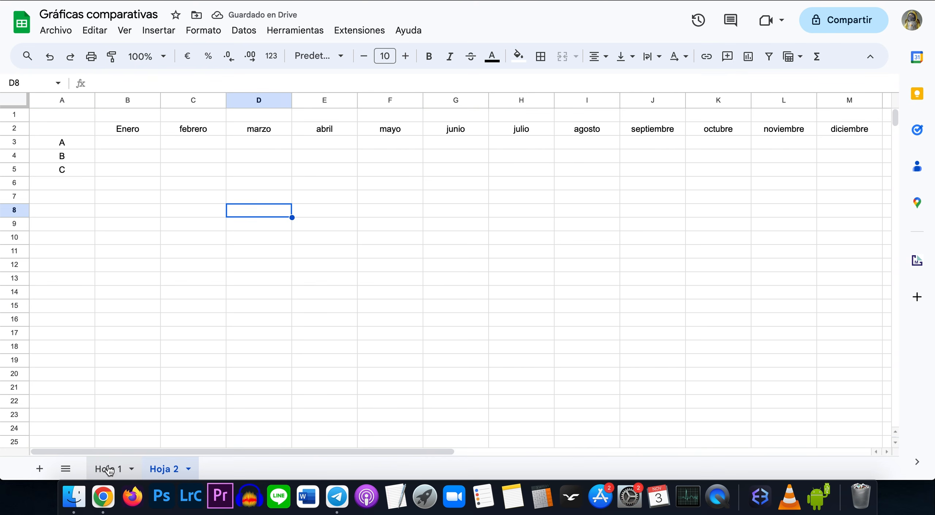
- Copy the random-number cells C2:G2 from Hoja 1 and paste them into Hoja 2 starting at B3
left_click(108, 469)
left_click_drag(156, 132, 410, 130)
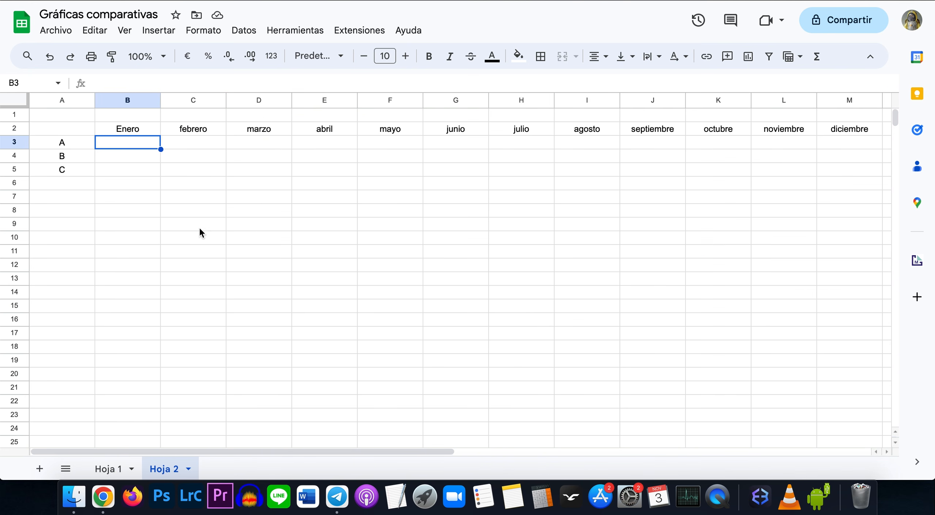
key("super+v")
left_click(199, 234)
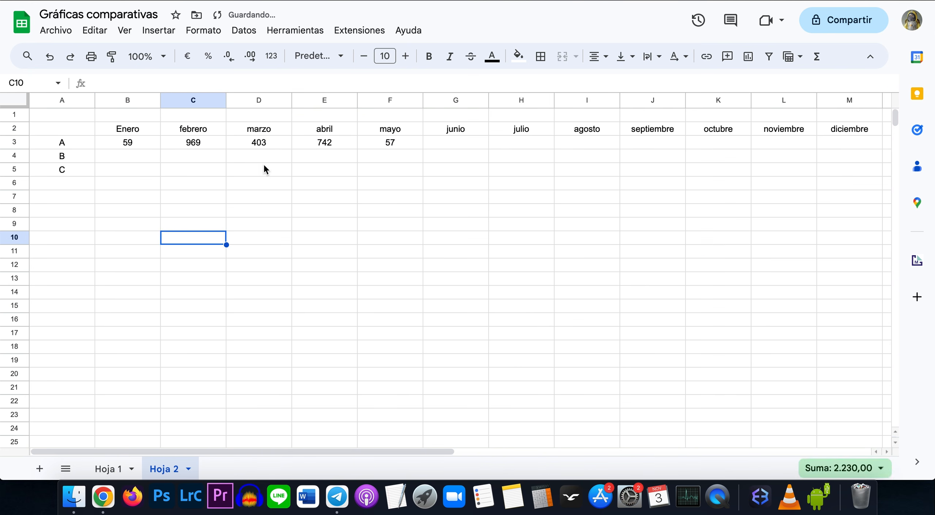
- Extend the random numbers across row 3 to diciembre and down to row 5, filling B3:M5
left_click(387, 144)
left_click_drag(423, 149, 132, 142)
left_click(809, 186)
left_click_drag(882, 149, 879, 181)
left_click(172, 252)
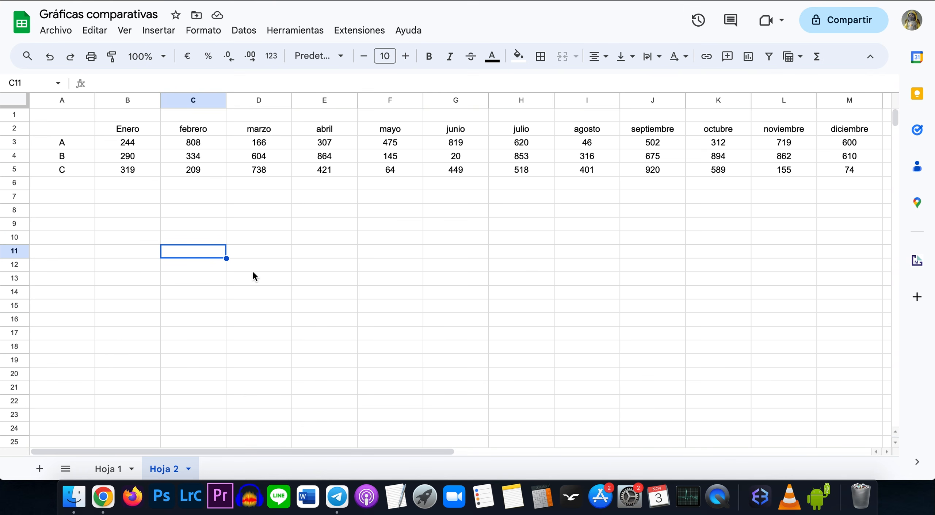
- Review the vertical table and its chart on Hoja 1 for comparison with Hoja 2's horizontal layout
left_click(109, 469)
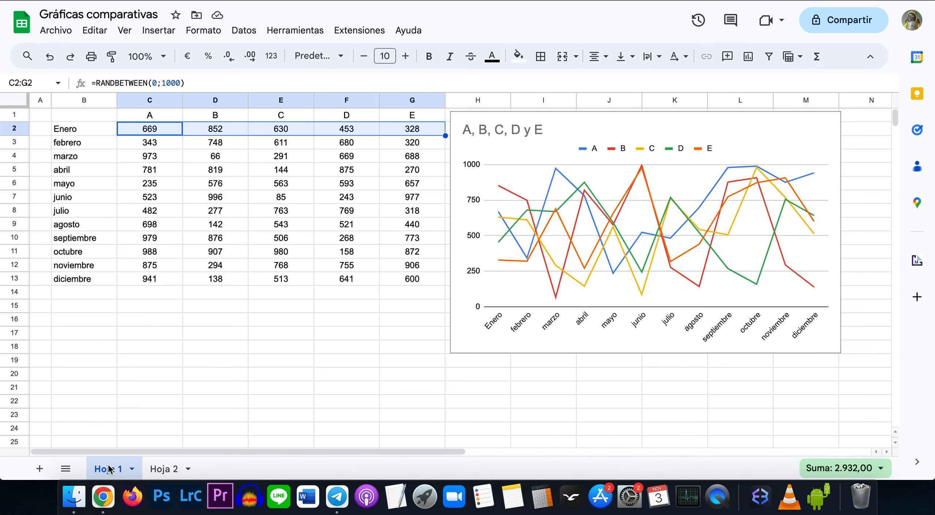
left_click(161, 352)
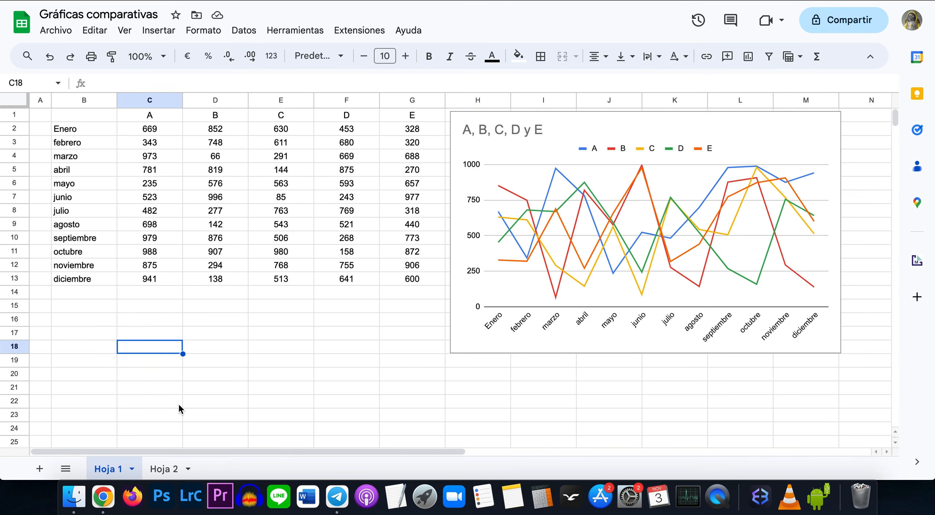
left_click(166, 469)
- Insert a chart from the range A2:M5 on Hoja 2 and move it just below the table
left_click_drag(78, 131, 840, 175)
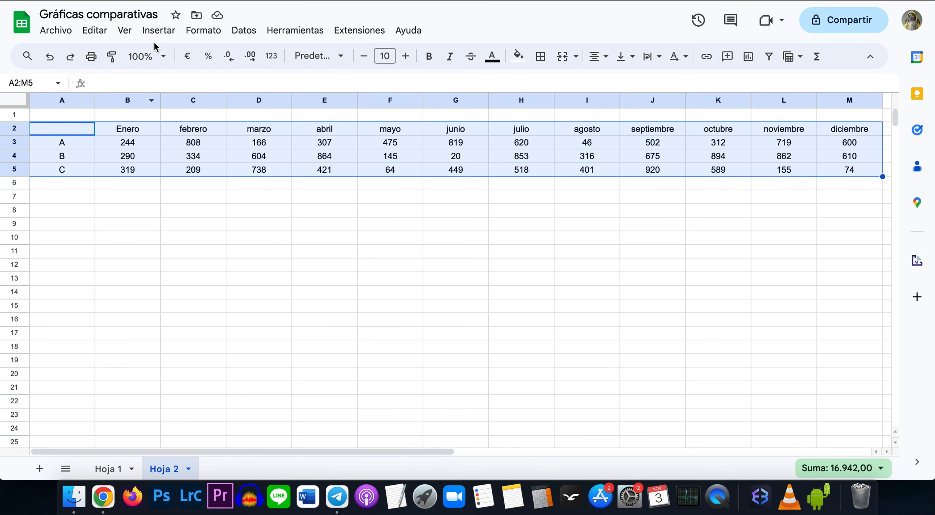
left_click(158, 31)
left_click(167, 147)
left_click_drag(284, 162, 259, 208)
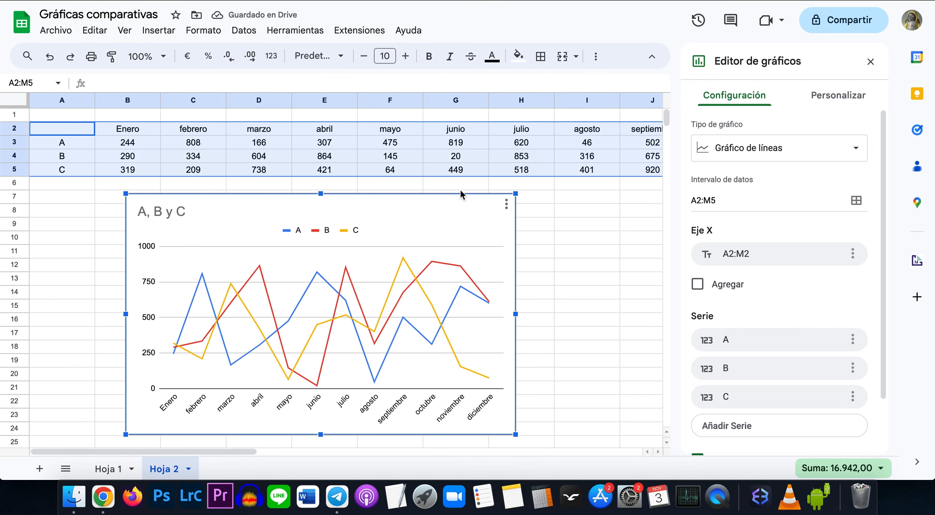
- Turn Cambiar filas/columnas off and back on twice to compare months as series with A, B and C as series
scroll(826, 283, "down", 3)
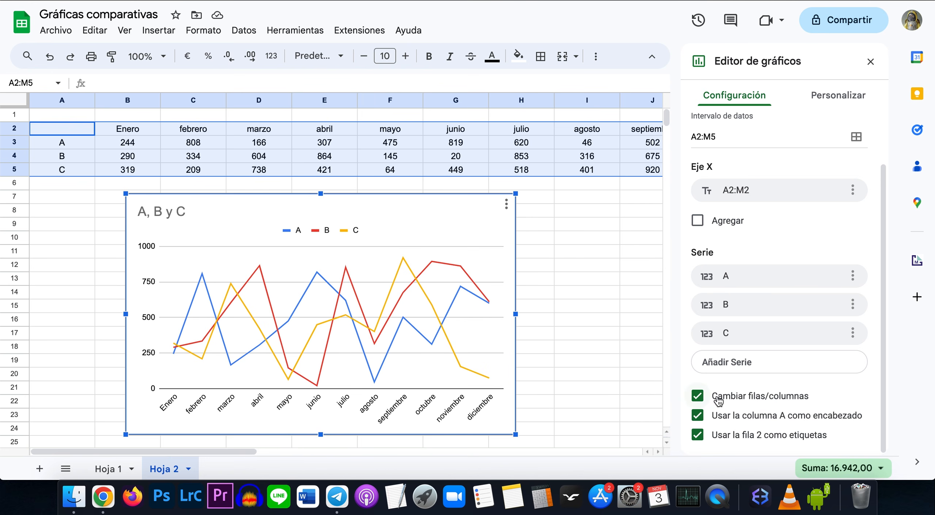
left_click(696, 399)
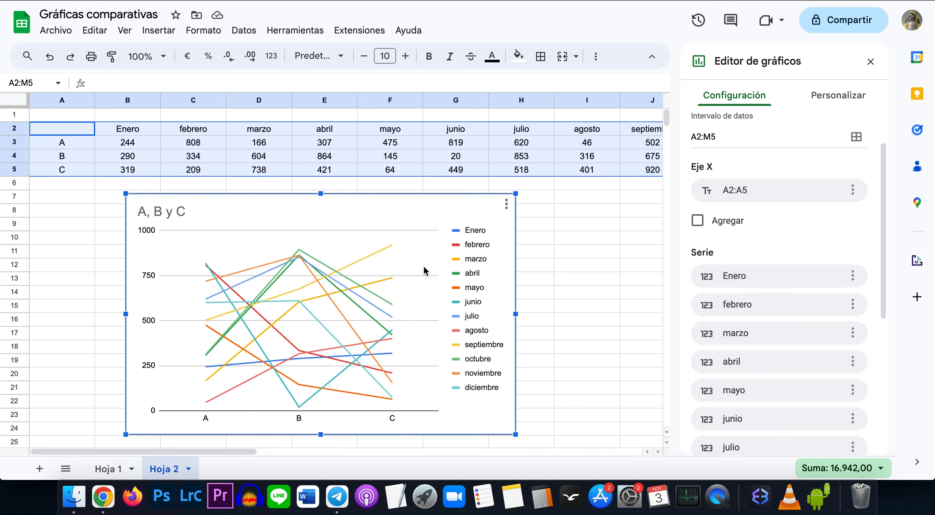
scroll(769, 290, "down", 6)
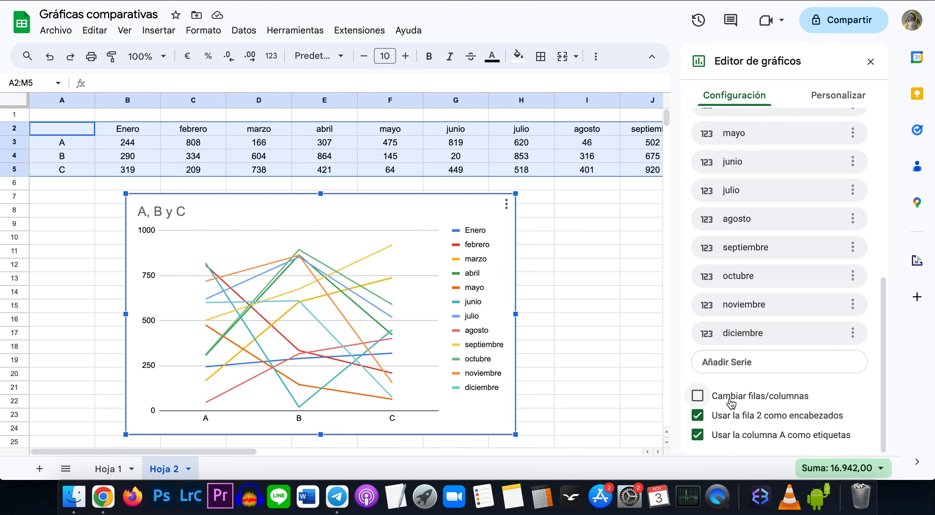
left_click(697, 397)
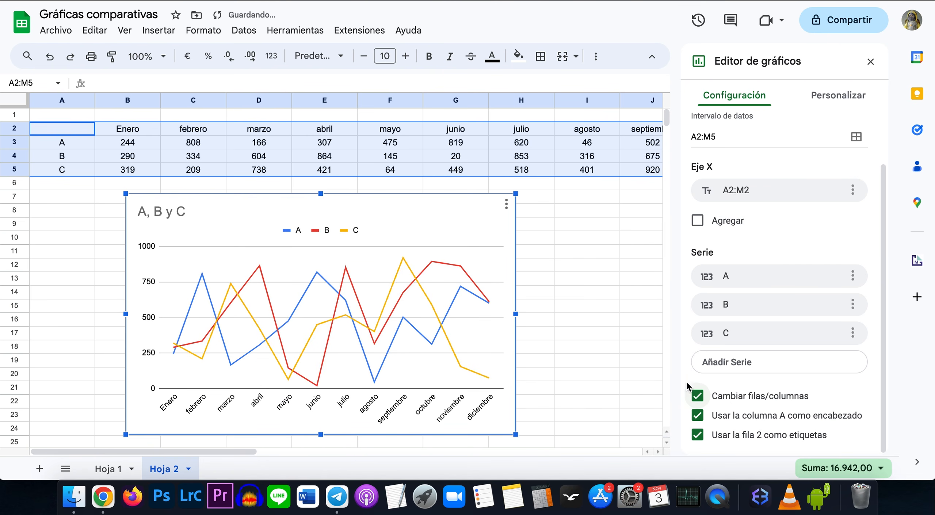
left_click(697, 396)
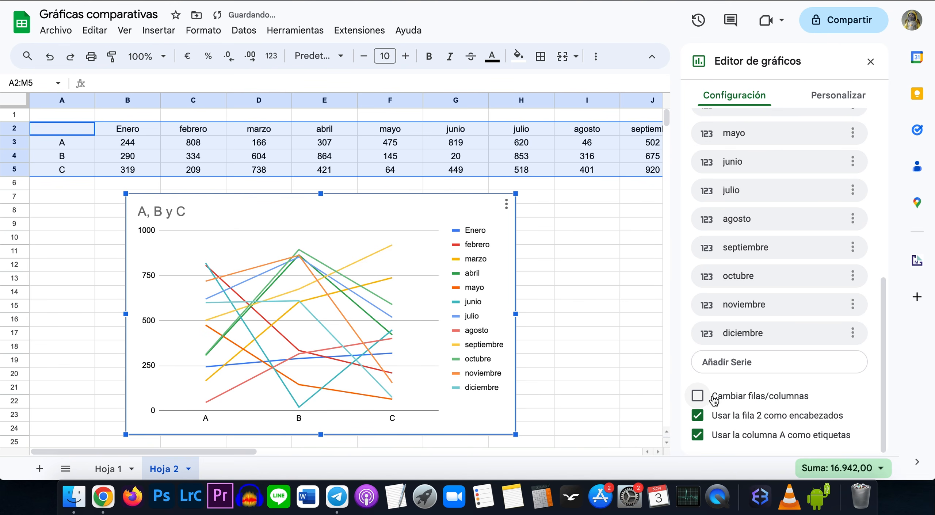
left_click(697, 396)
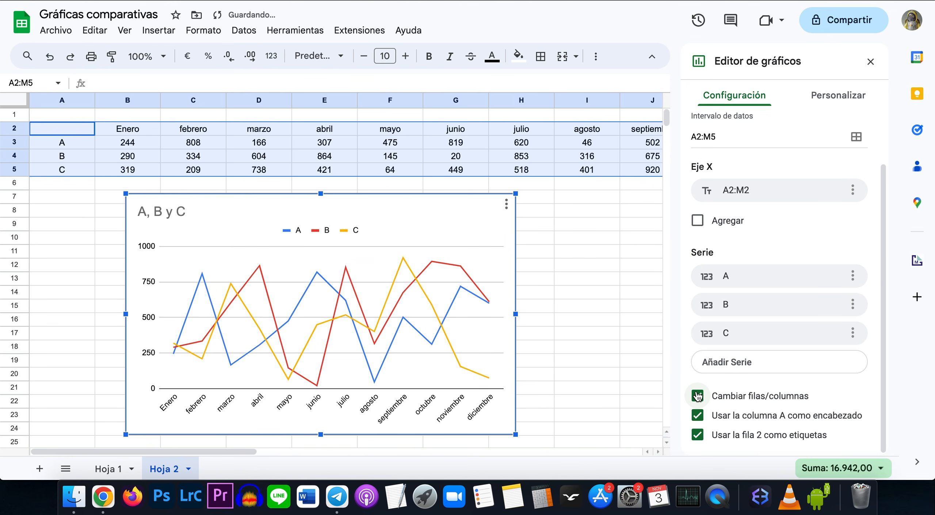
- Change the A, B and C chart to Gráfico de columnas
left_click(463, 216)
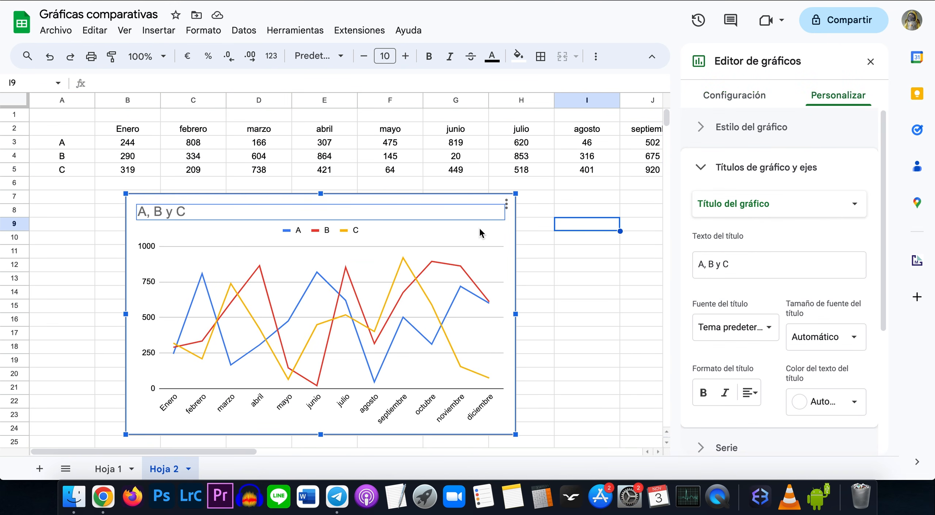
left_click(726, 95)
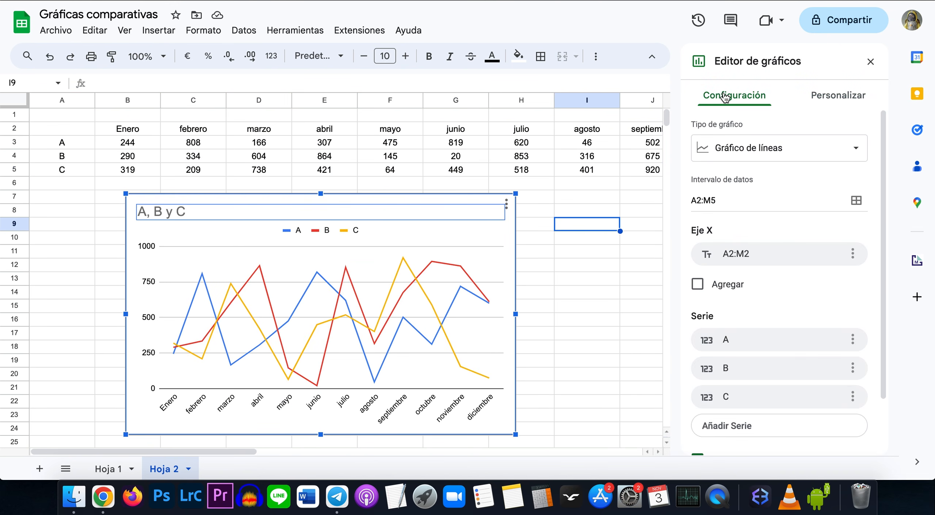
left_click(744, 154)
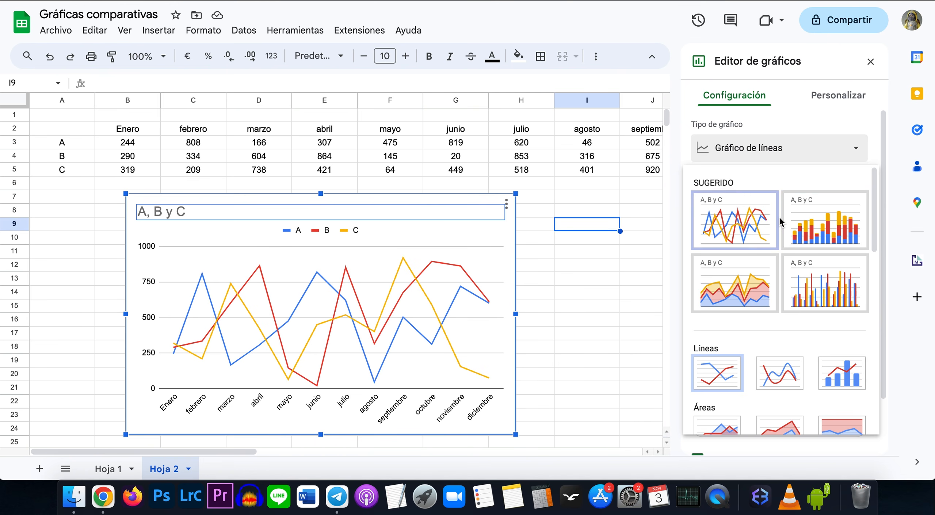
scroll(779, 215, "down", 5)
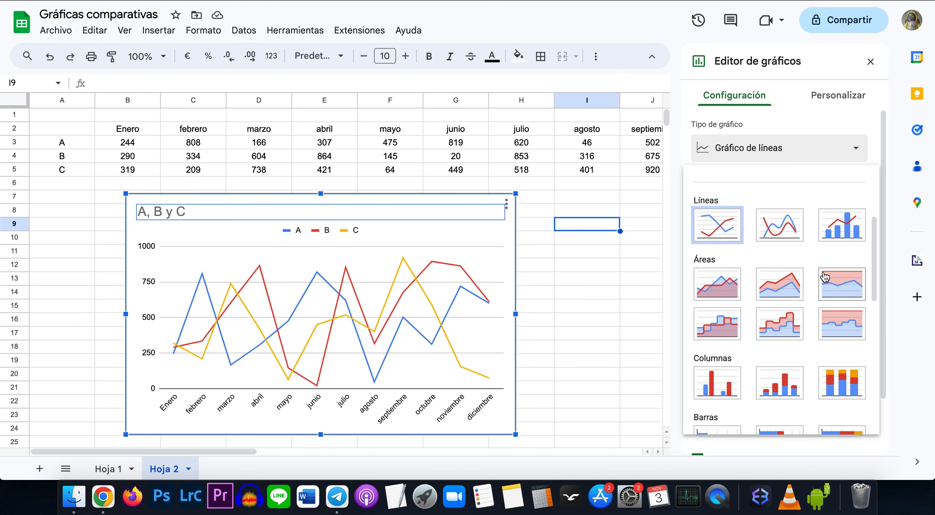
left_click(708, 383)
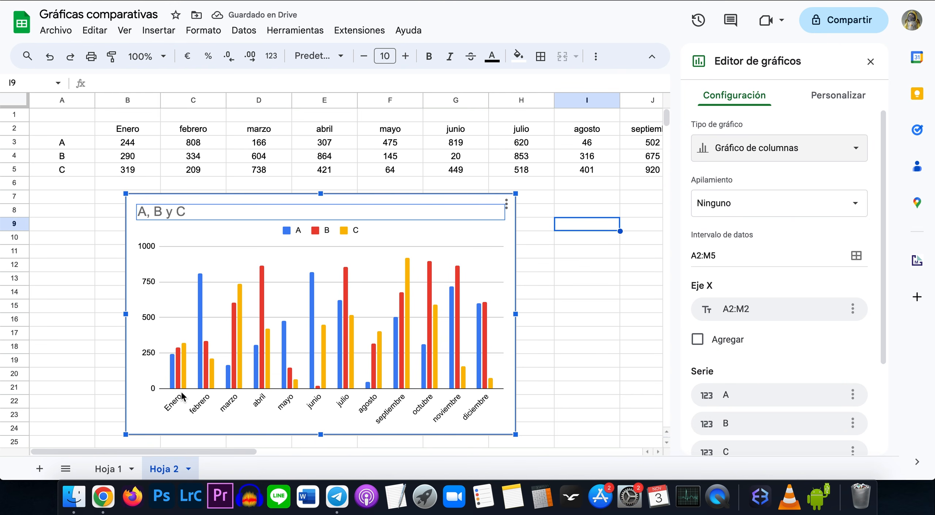
- Try Estándar stacking on the three-series column chart and switch its Apilamiento to Al 100%
left_click(730, 208)
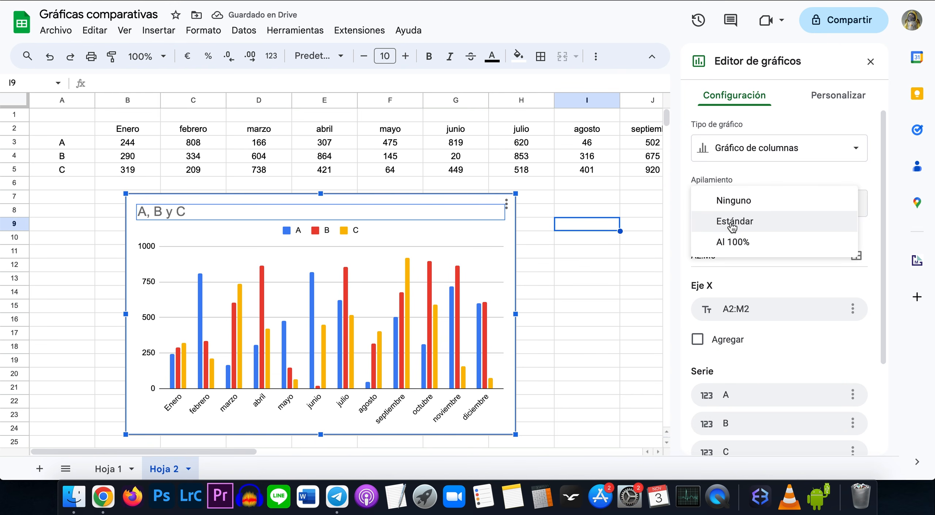
left_click(732, 227)
left_click(733, 205)
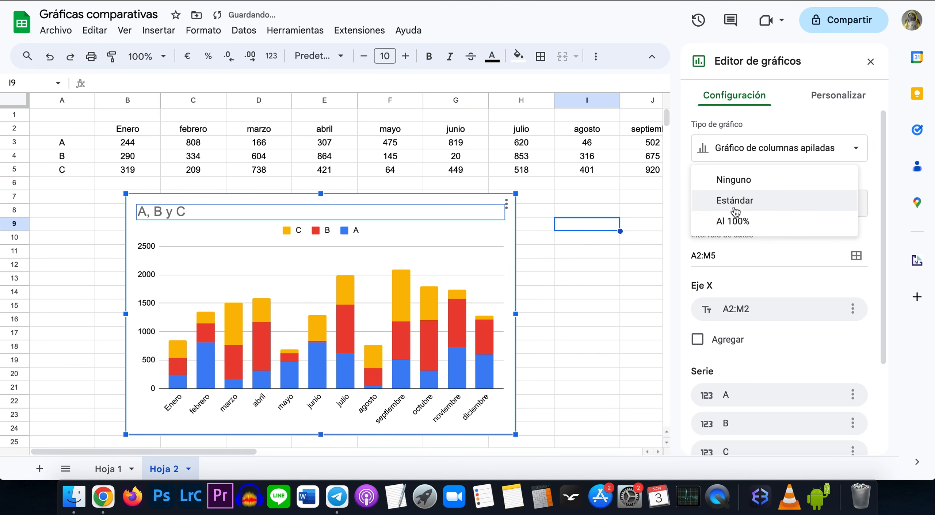
left_click(733, 220)
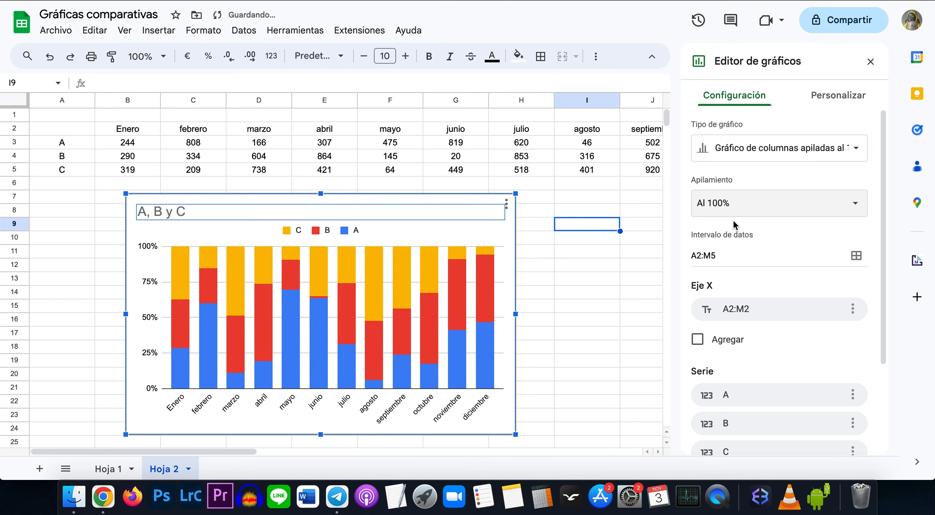
- Change the three-series chart to Gráfico de áreas escalonadas without stacking
left_click(739, 149)
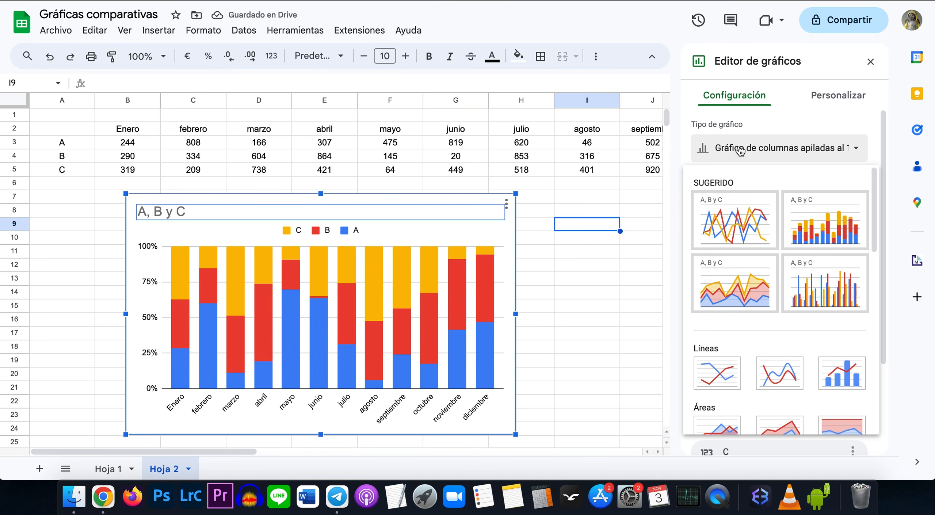
scroll(738, 289, "down", 8)
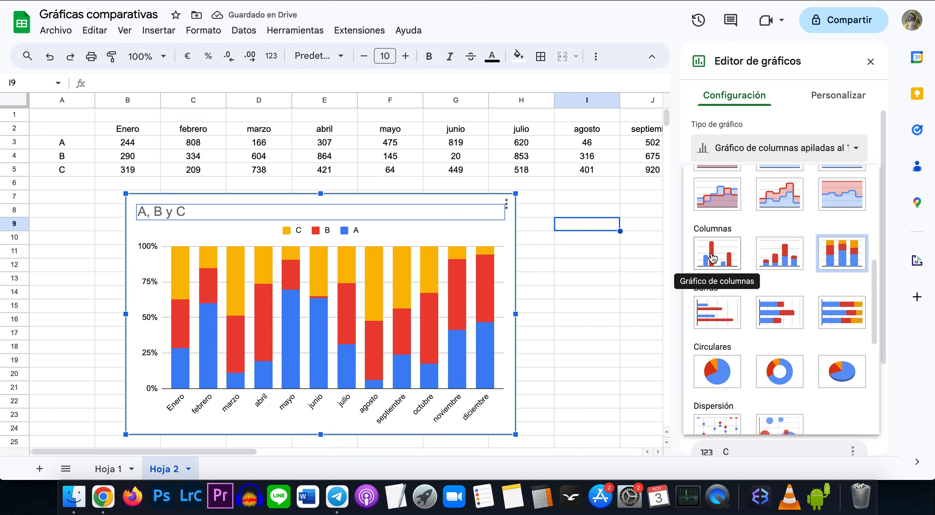
scroll(719, 260, "up", 2)
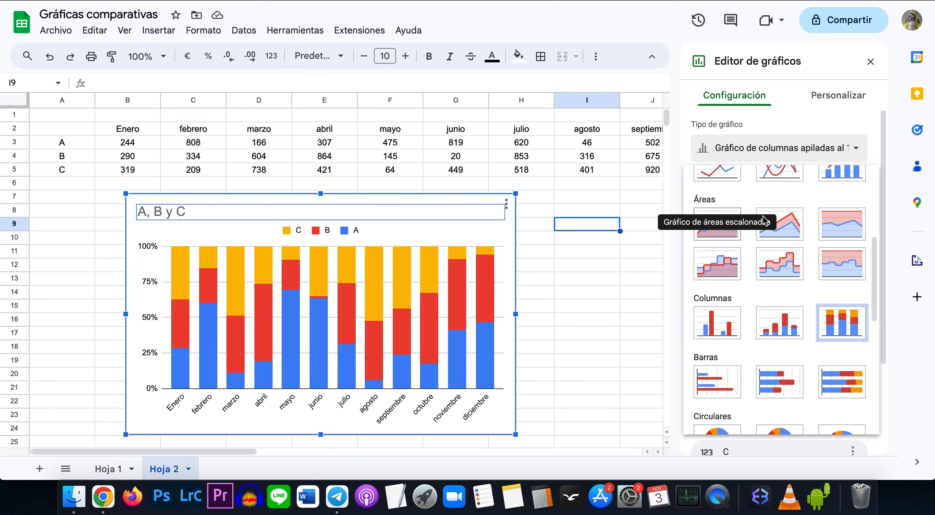
left_click(721, 268)
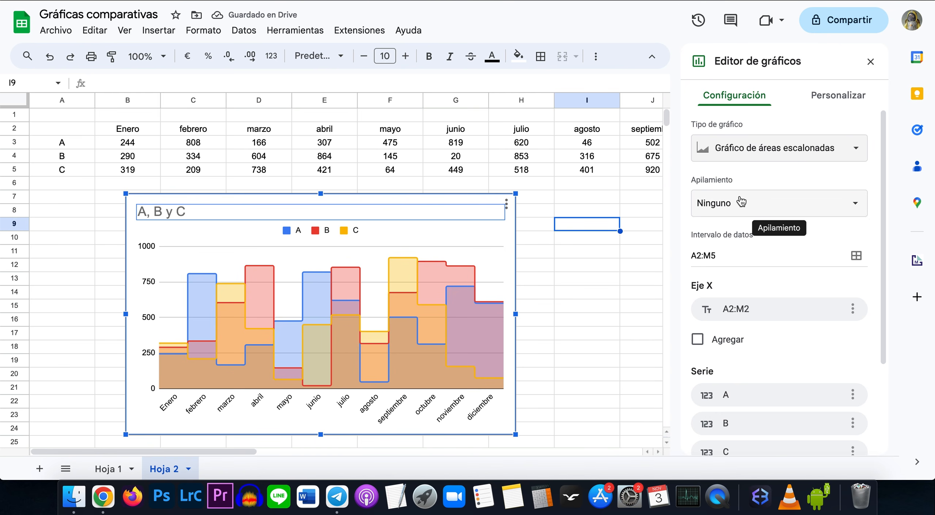
- Change the A, B and C chart to Gráfico de áreas apiladas al 100%
left_click(745, 148)
scroll(745, 306, "down", 5)
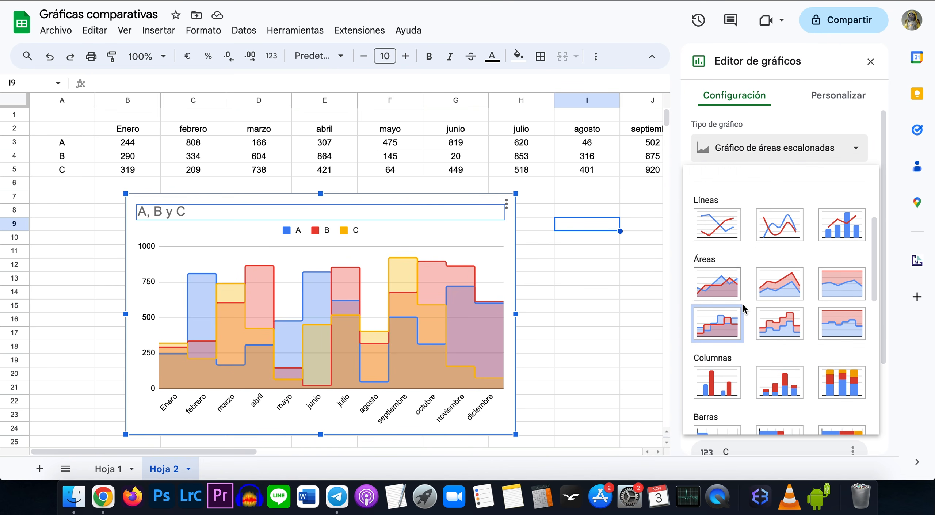
left_click(842, 288)
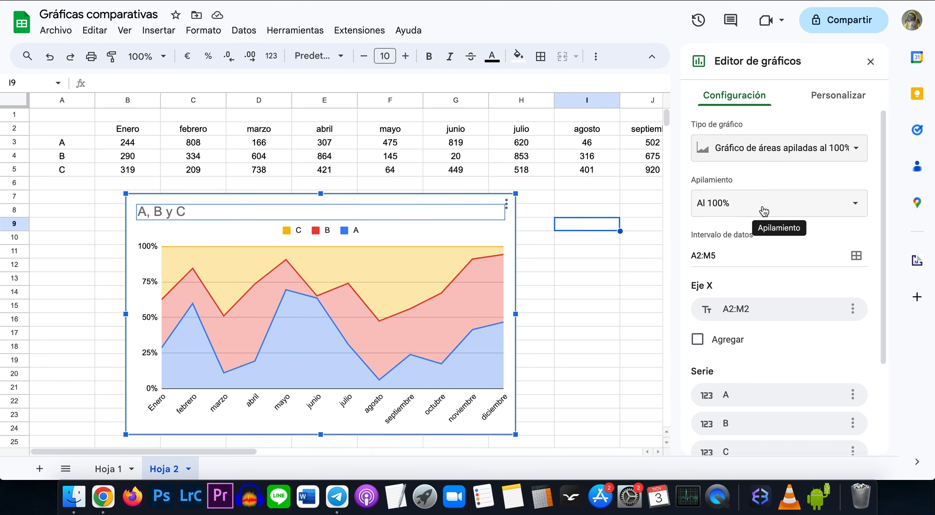
- Try Estándar and Ninguno as the area chart's Apilamiento, and set it back to Al 100%
left_click(726, 203)
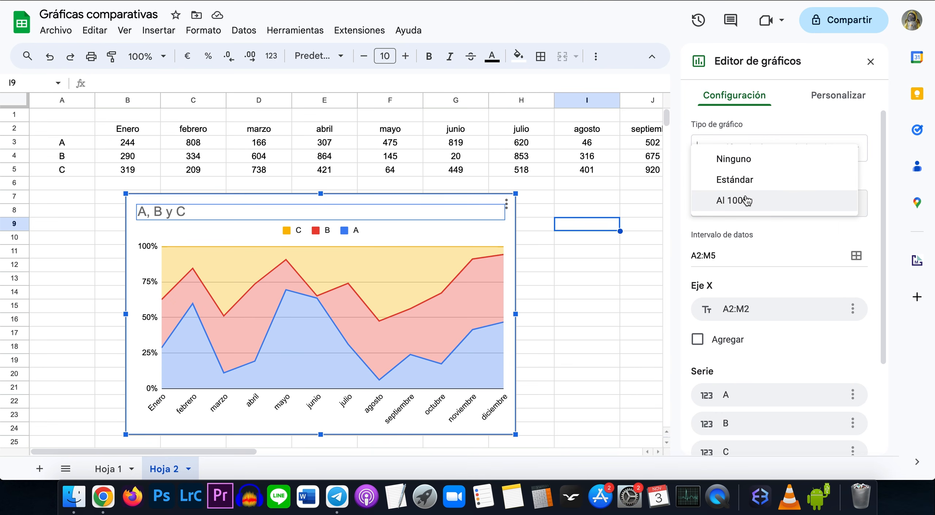
left_click(745, 190)
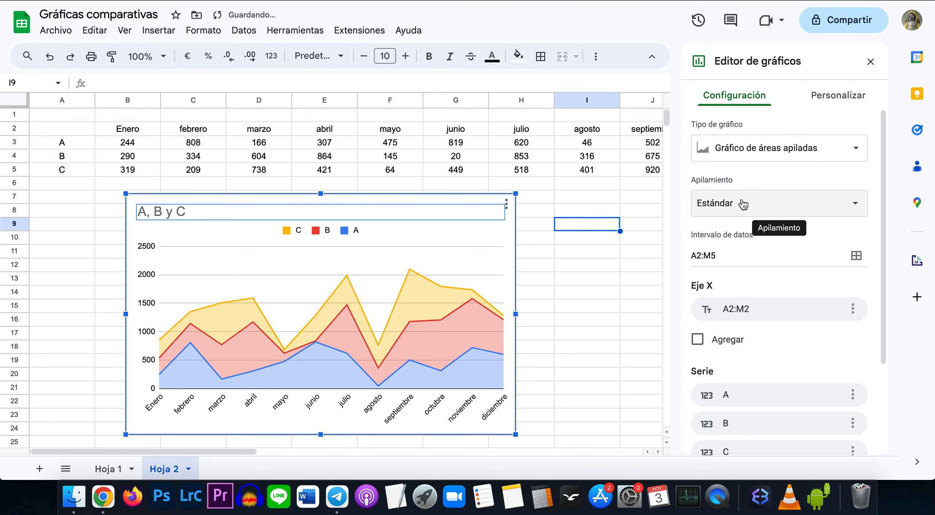
left_click(741, 203)
left_click(737, 179)
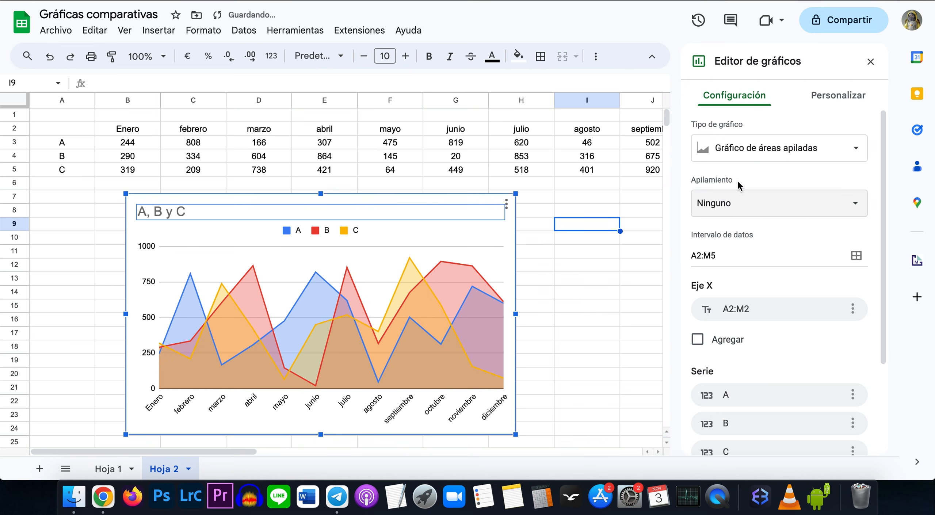
left_click(733, 209)
left_click(759, 244)
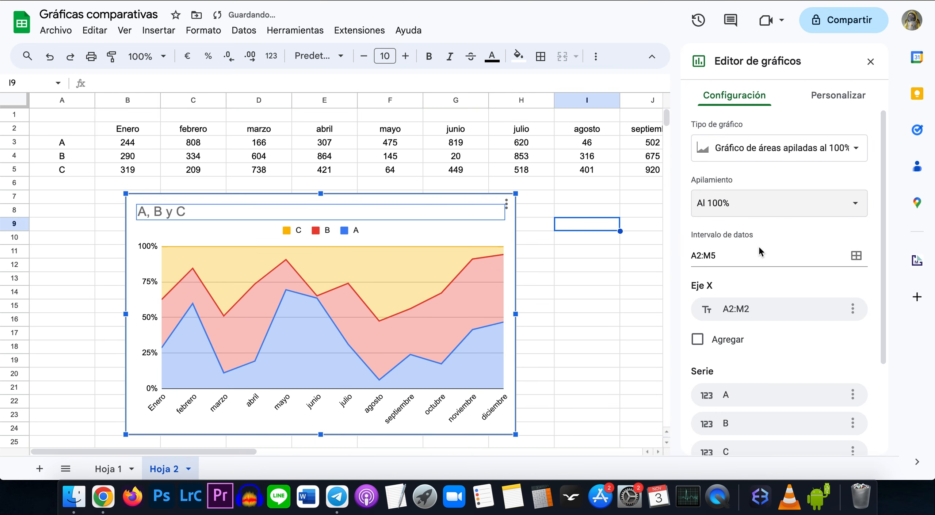